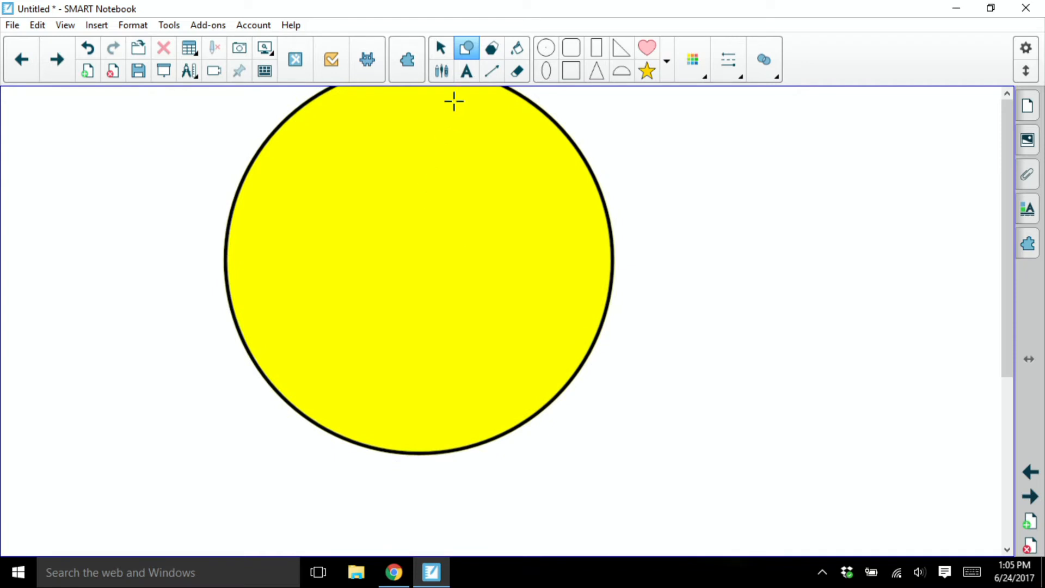
# Move the yellow circle fully onto the visible page and divide it into 7 equal sections with fractions shown.
pyautogui.click(440, 50)
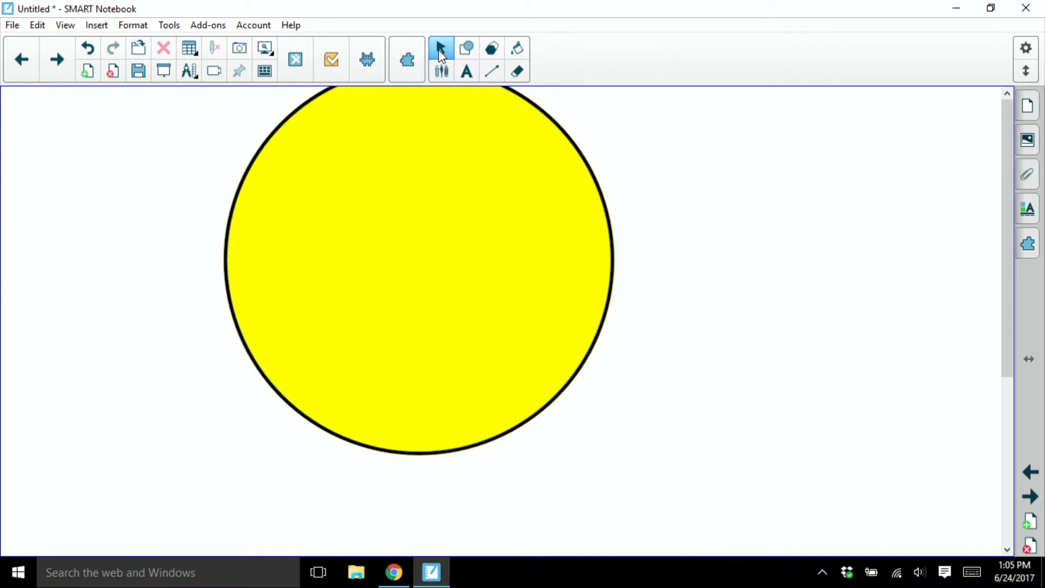
pyautogui.moveTo(416, 231); pyautogui.dragTo(506, 289)
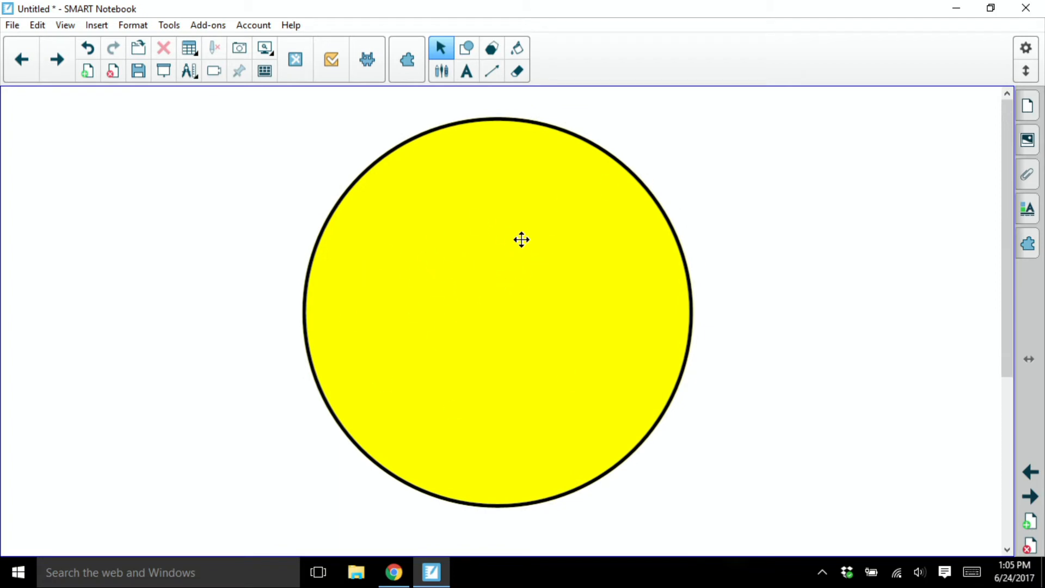
pyautogui.click(482, 283)
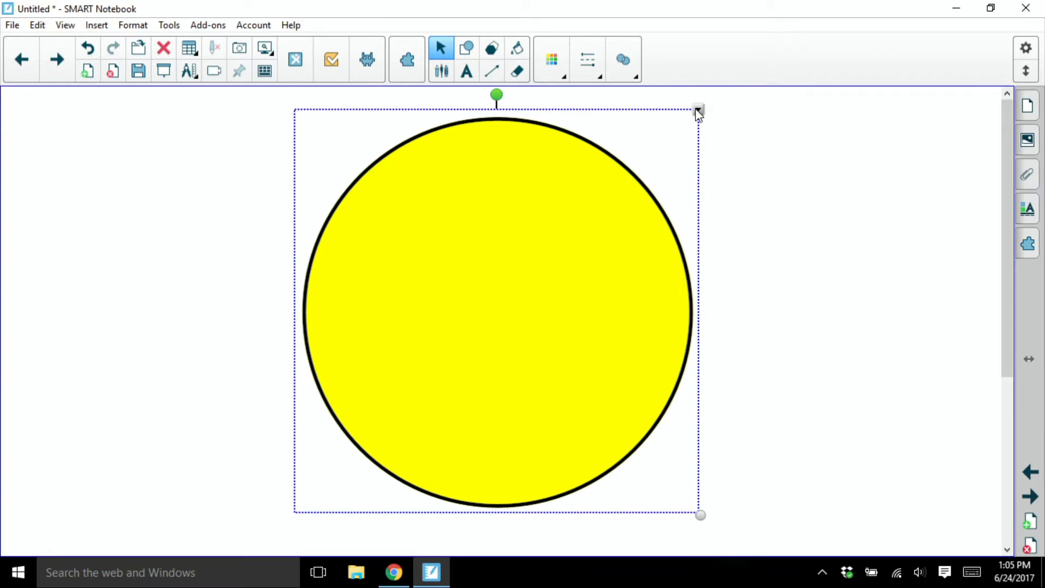
pyautogui.click(698, 111)
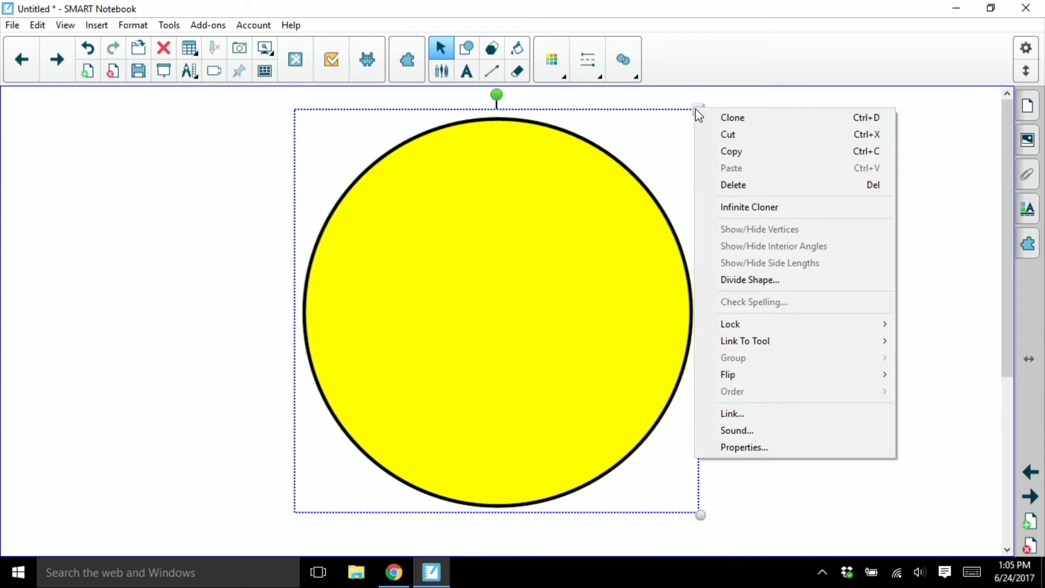
pyautogui.click(754, 281)
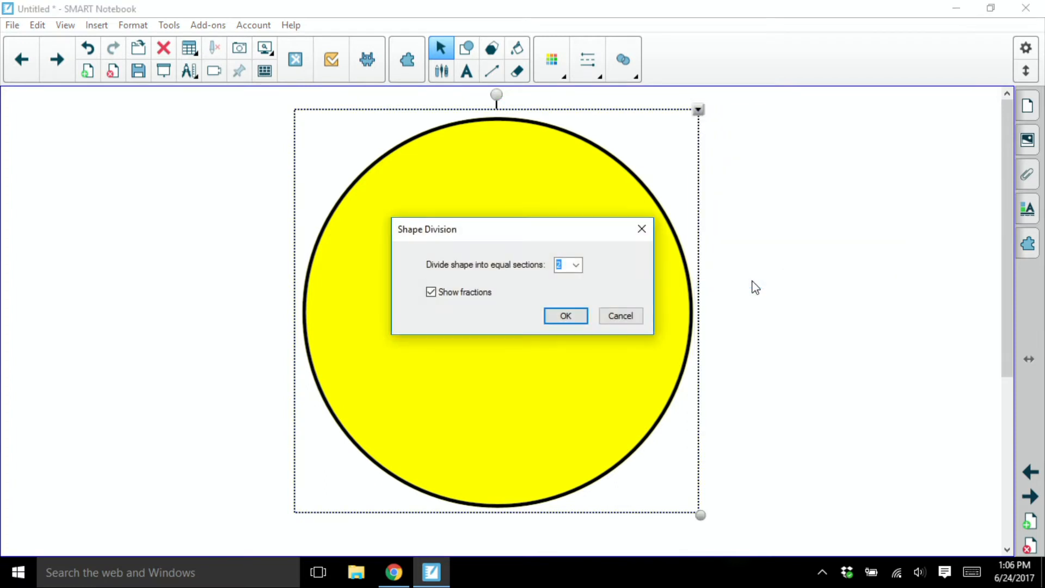
pyautogui.click(431, 292)
pyautogui.click(431, 293)
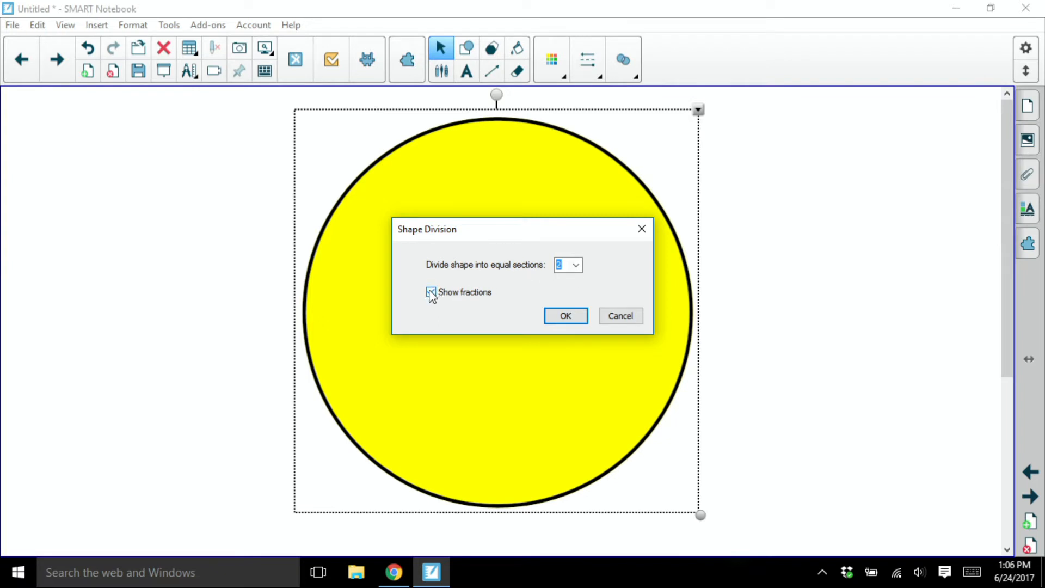
pyautogui.click(574, 267)
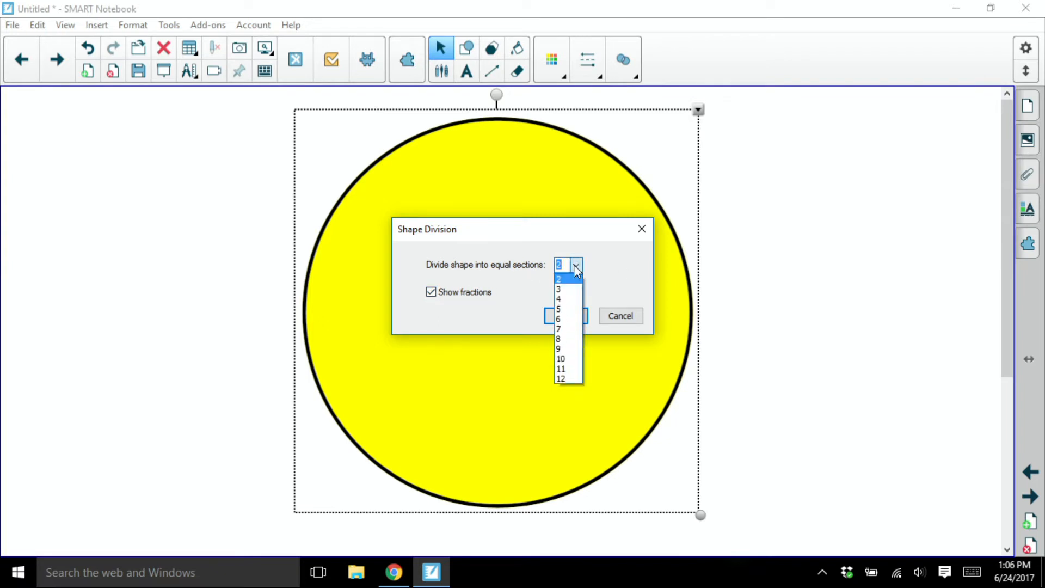
pyautogui.click(563, 330)
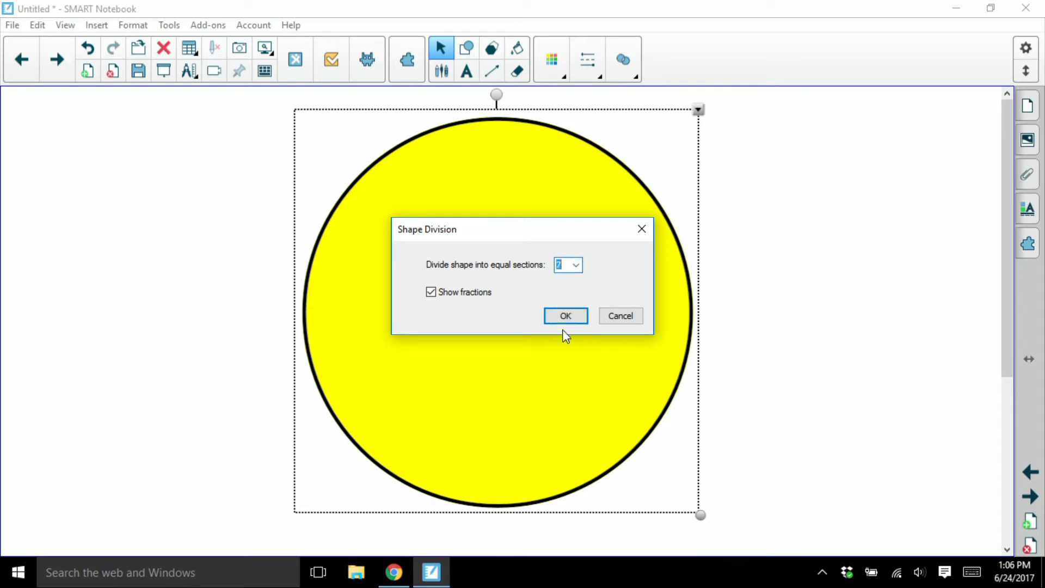
pyautogui.click(558, 313)
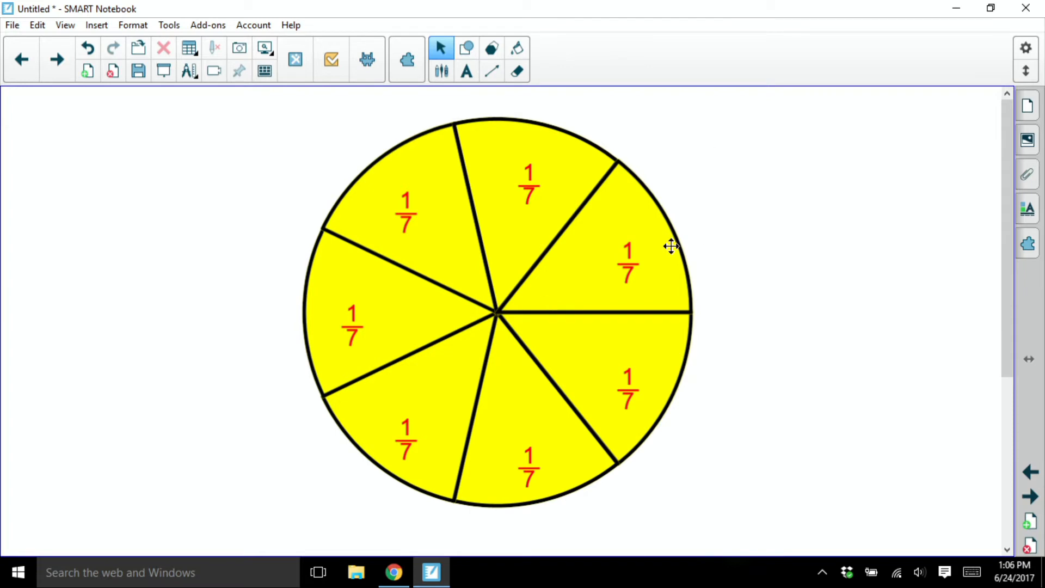
# Nudge the circle's upper-right slice slightly and fill the top, upper-right and lower-right slices with light green.
pyautogui.moveTo(633, 239)
pyautogui.mouseDown()
pyautogui.moveTo(786, 189)
pyautogui.moveTo(624, 239)
pyautogui.mouseUp()
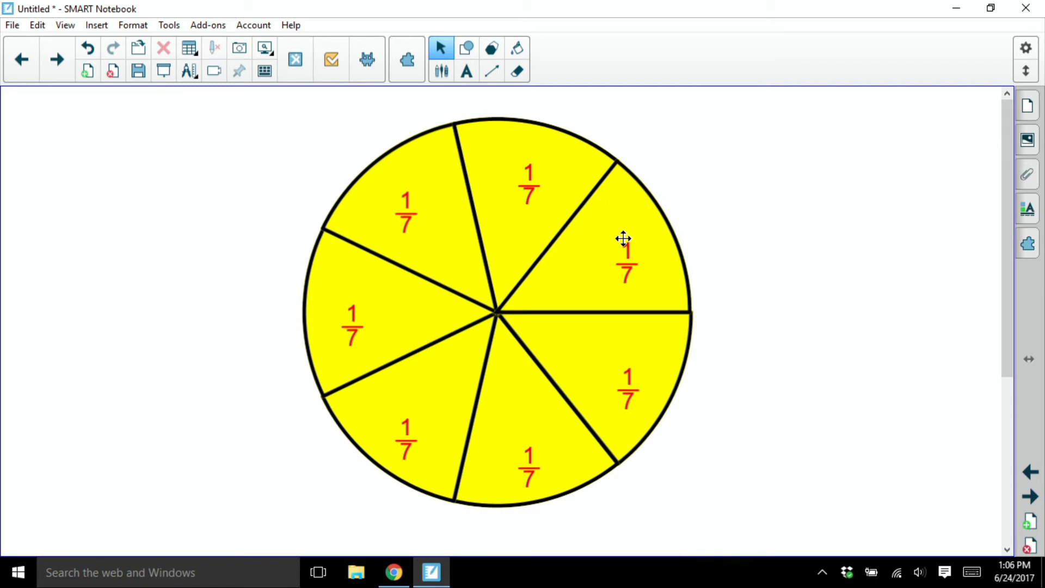
pyautogui.click(519, 50)
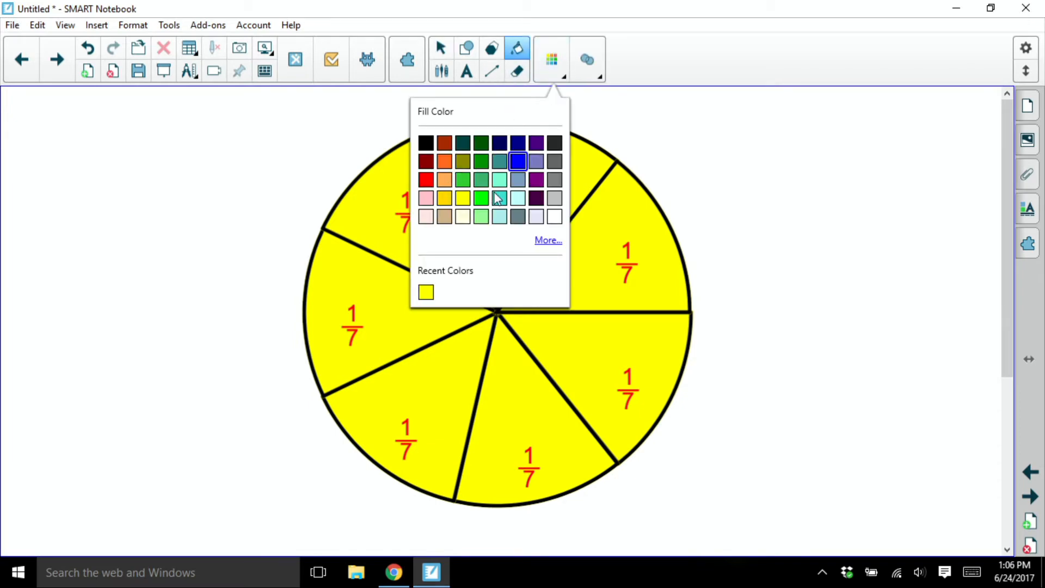
pyautogui.click(482, 217)
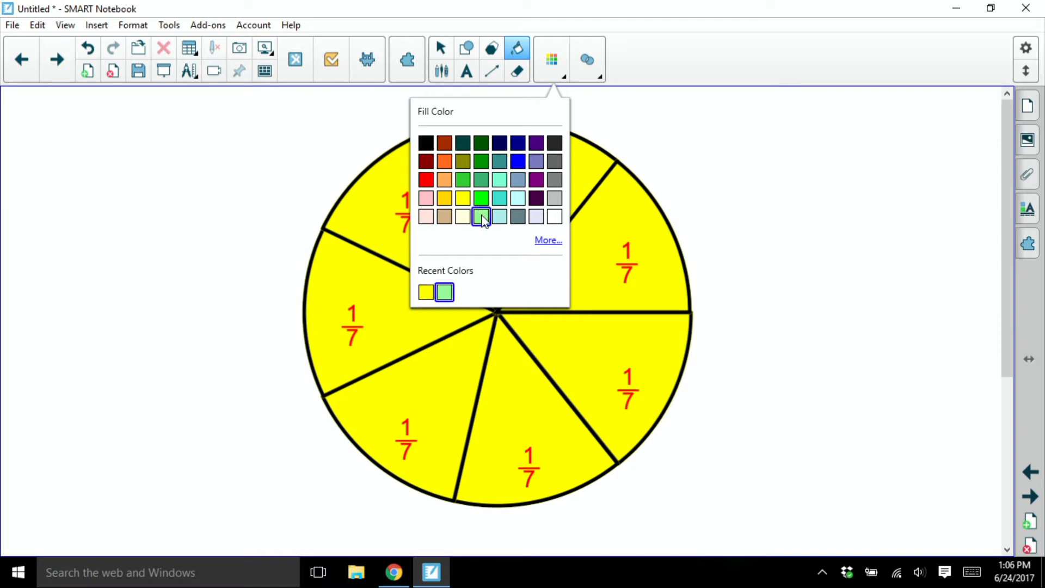
pyautogui.click(556, 64)
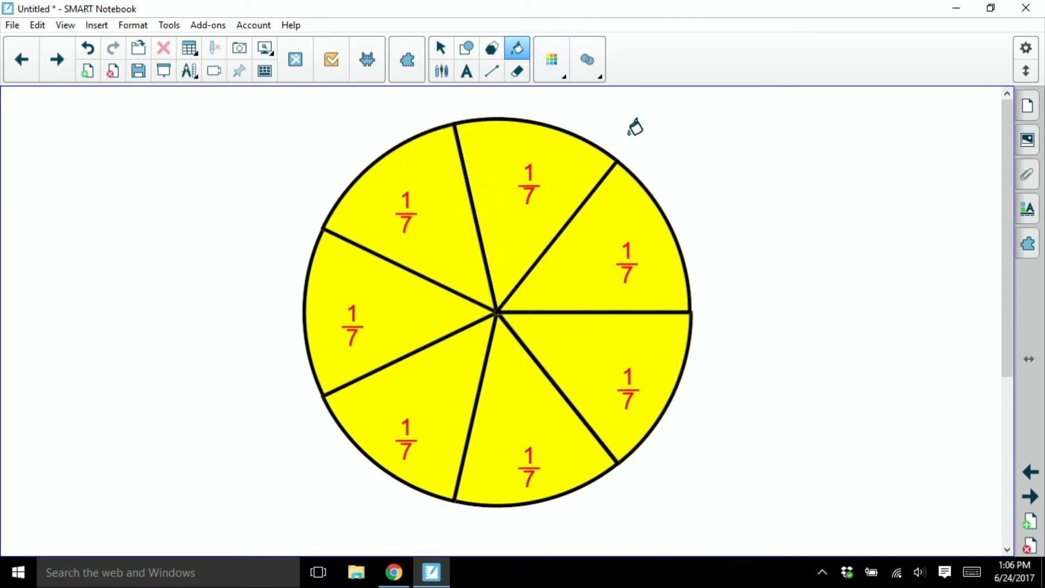
pyautogui.click(532, 159)
pyautogui.click(638, 234)
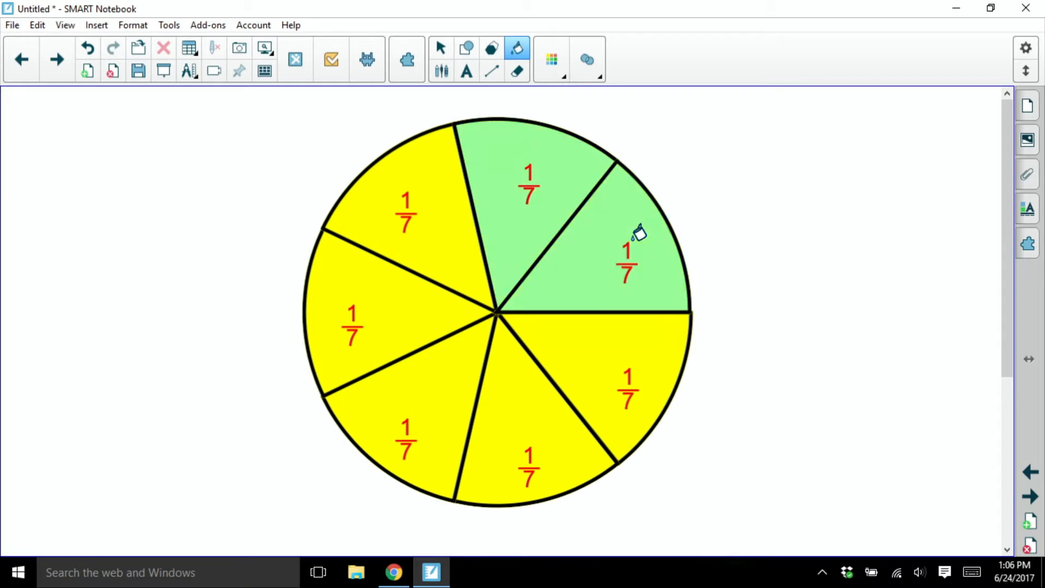
pyautogui.click(636, 357)
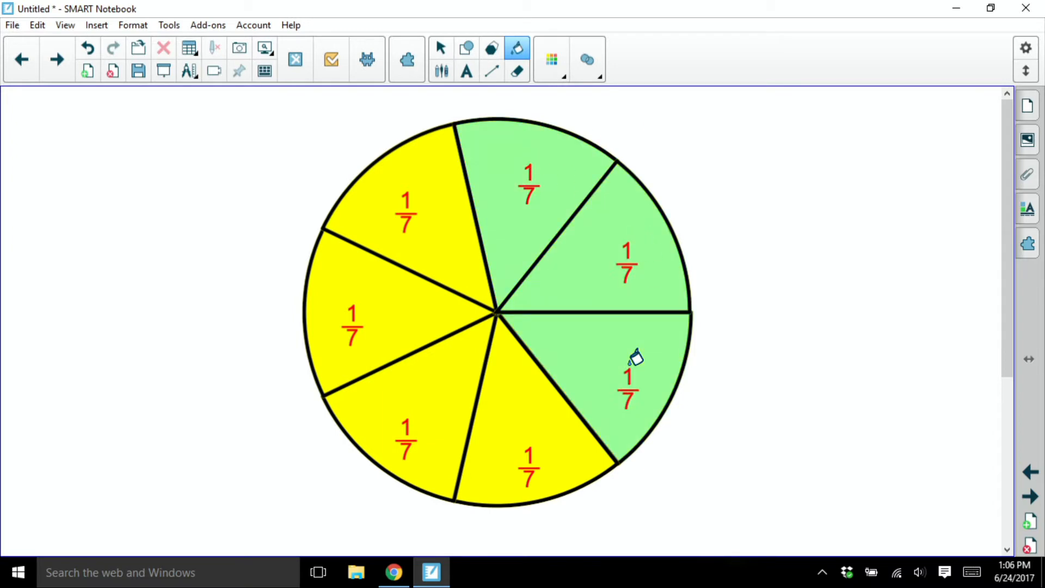
# Add a new page and draw a tall rectangle on it with yellow fill.
pyautogui.click(88, 77)
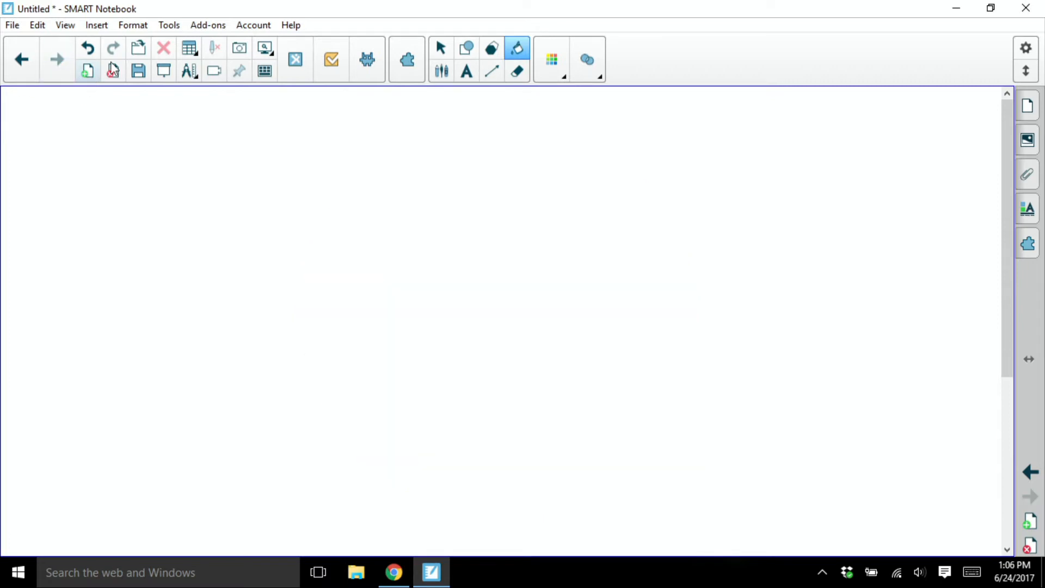
pyautogui.click(467, 49)
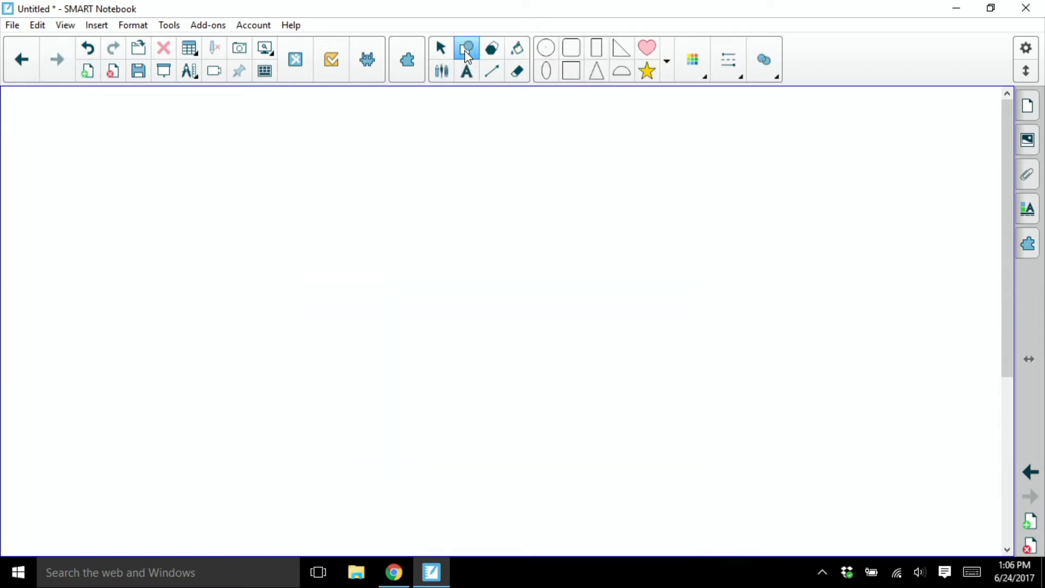
pyautogui.click(597, 45)
pyautogui.click(692, 65)
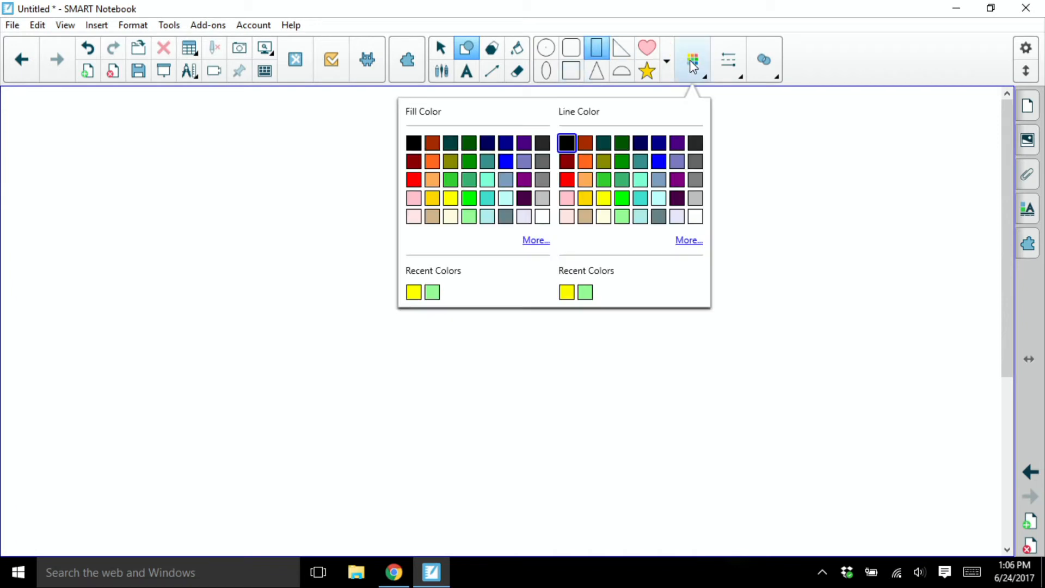
pyautogui.click(457, 196)
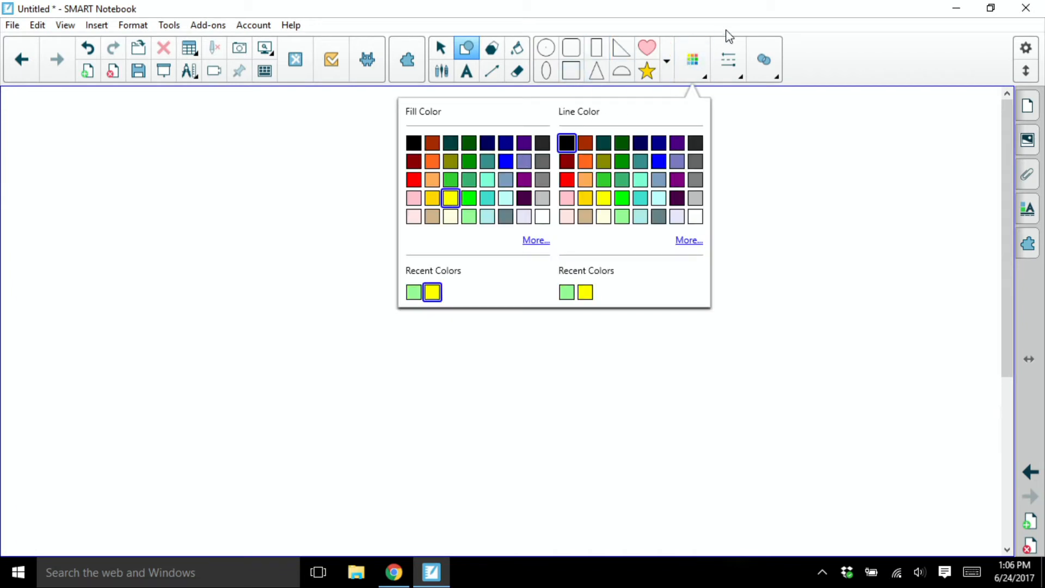
pyautogui.click(696, 55)
pyautogui.moveTo(315, 134); pyautogui.dragTo(543, 543)
# Move the rectangle up the page and divide it into 2 equal sections with fractions shown.
pyautogui.click(441, 48)
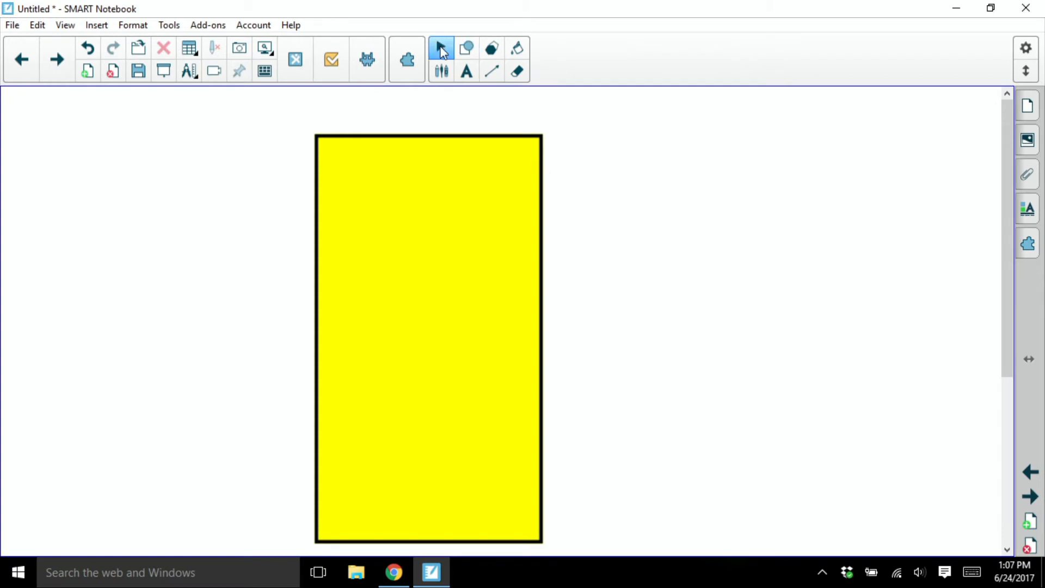
pyautogui.moveTo(411, 265); pyautogui.dragTo(411, 232)
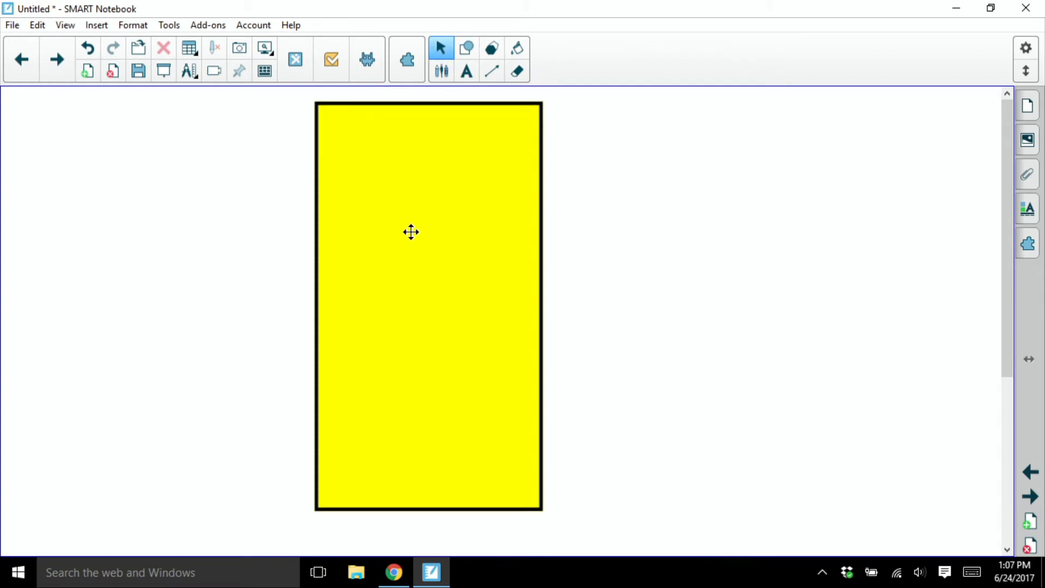
pyautogui.click(411, 232)
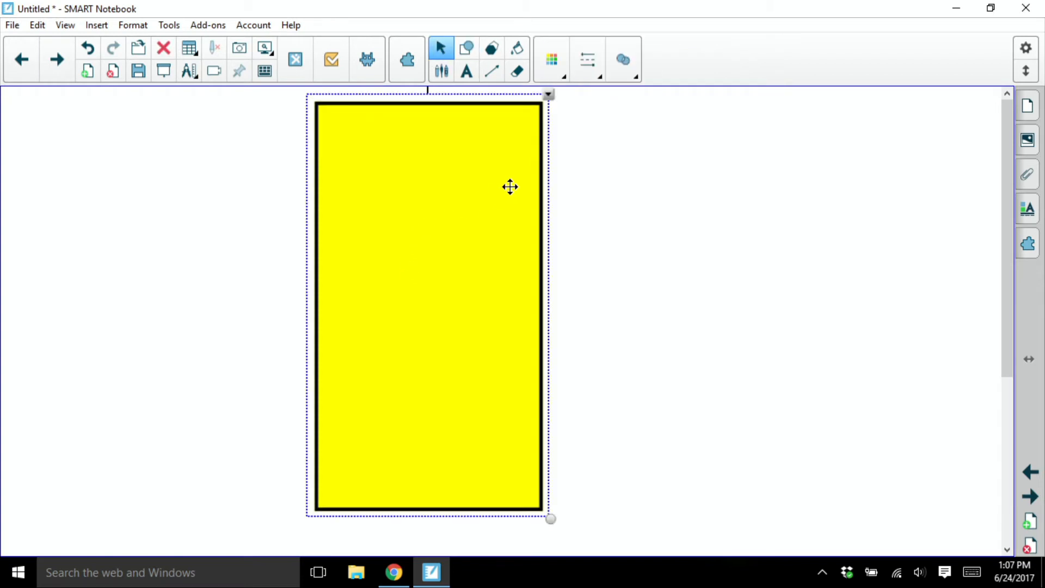
pyautogui.click(549, 95)
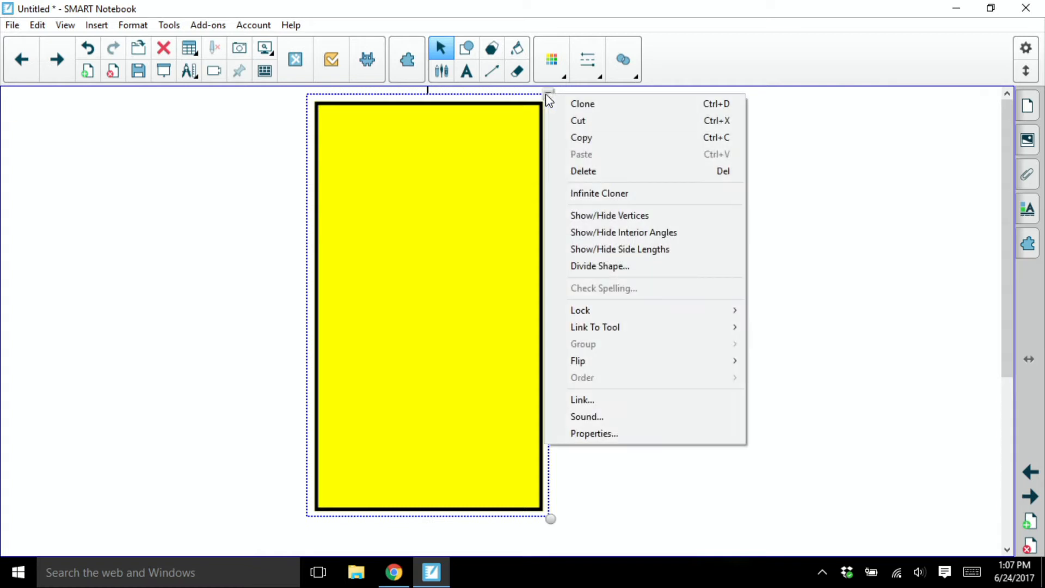
pyautogui.click(607, 267)
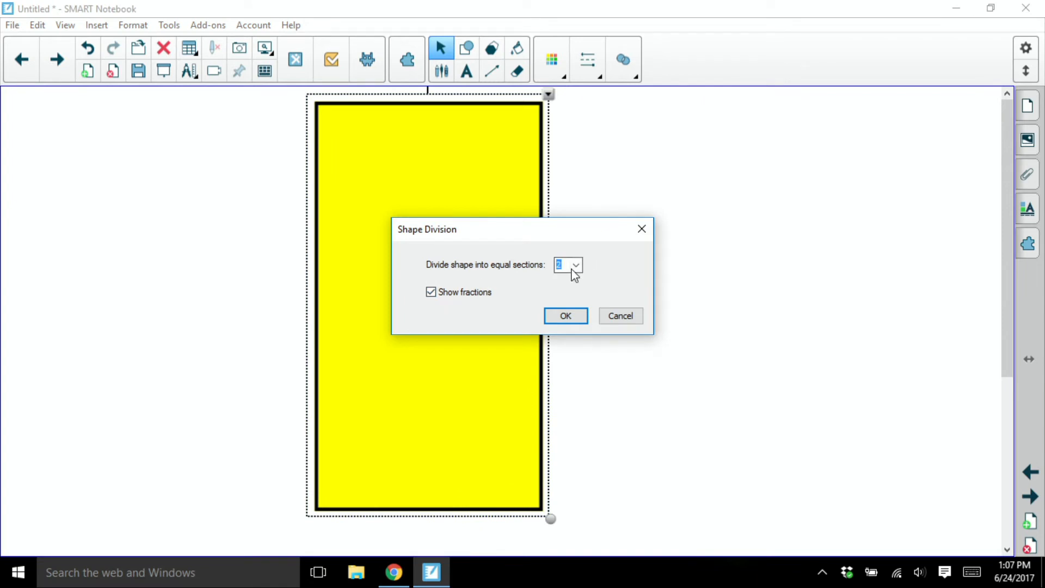
pyautogui.click(560, 317)
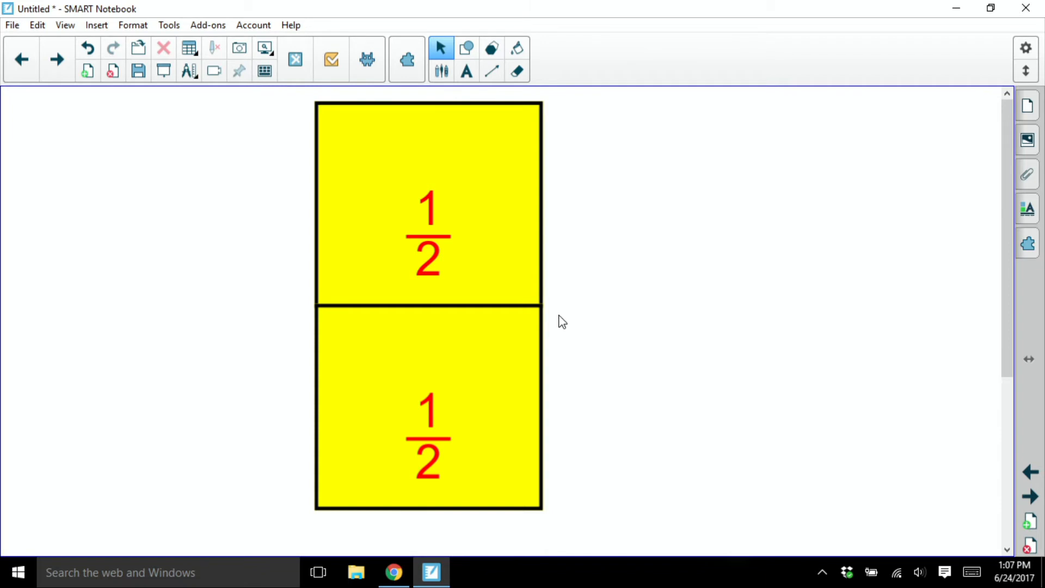
# Divide the rectangle's upper half into 2 equal sections with fractions shown.
pyautogui.click(485, 215)
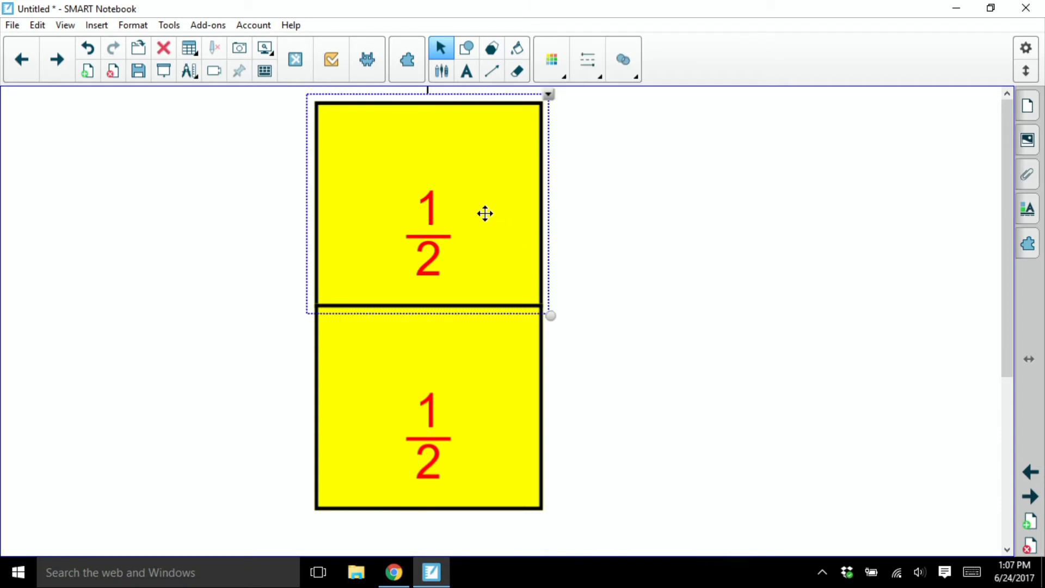
pyautogui.click(548, 95)
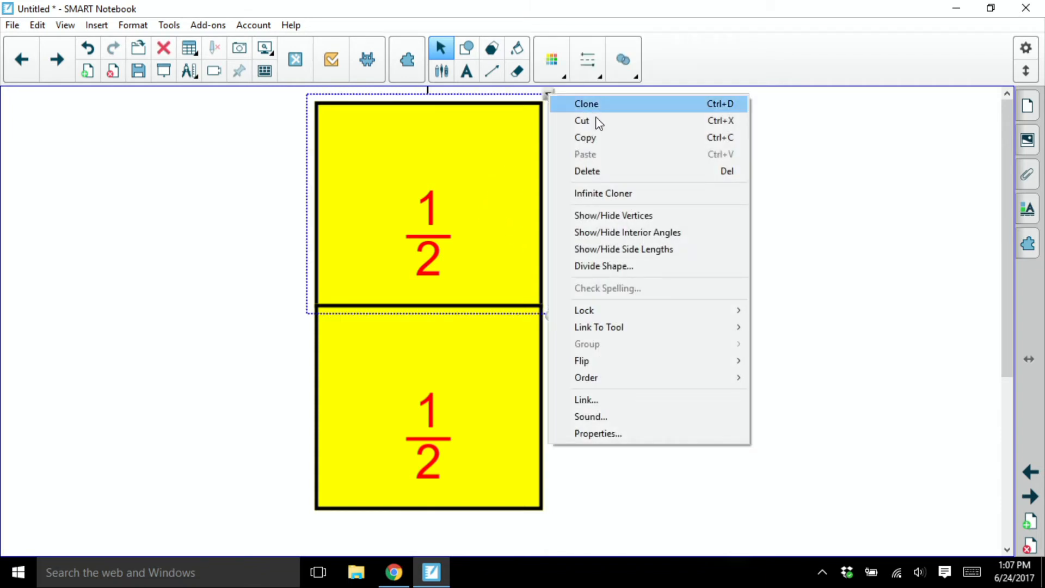
pyautogui.click(600, 266)
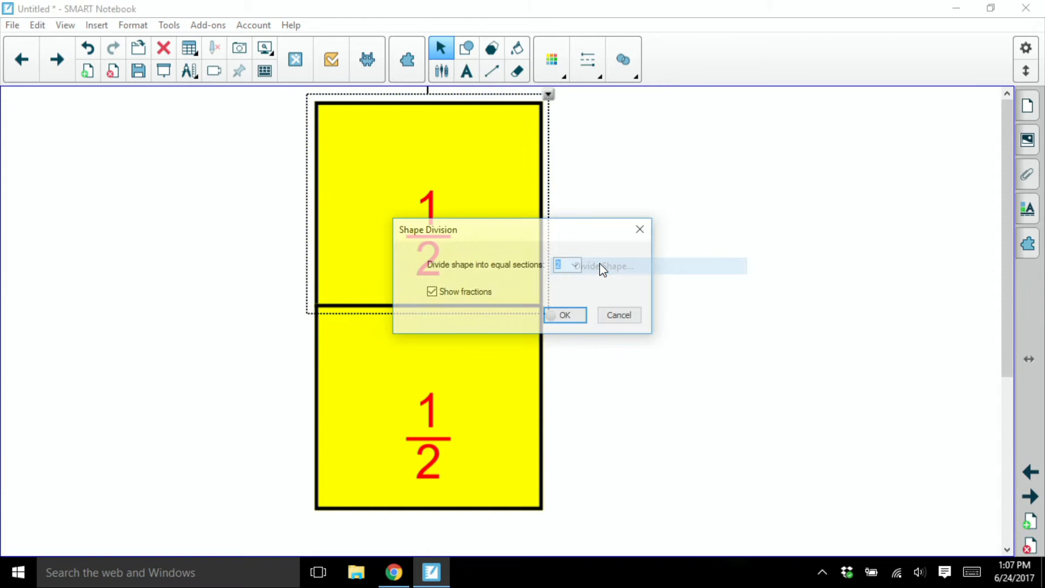
pyautogui.click(551, 319)
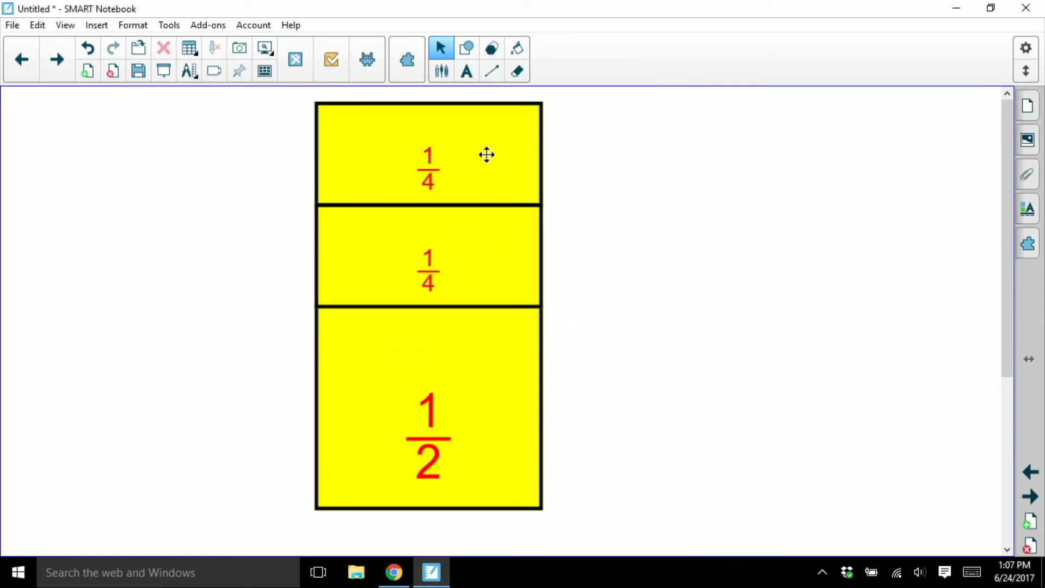
# Divide the topmost 1/4 section into 2 equal sections with fractions shown.
pyautogui.click(487, 155)
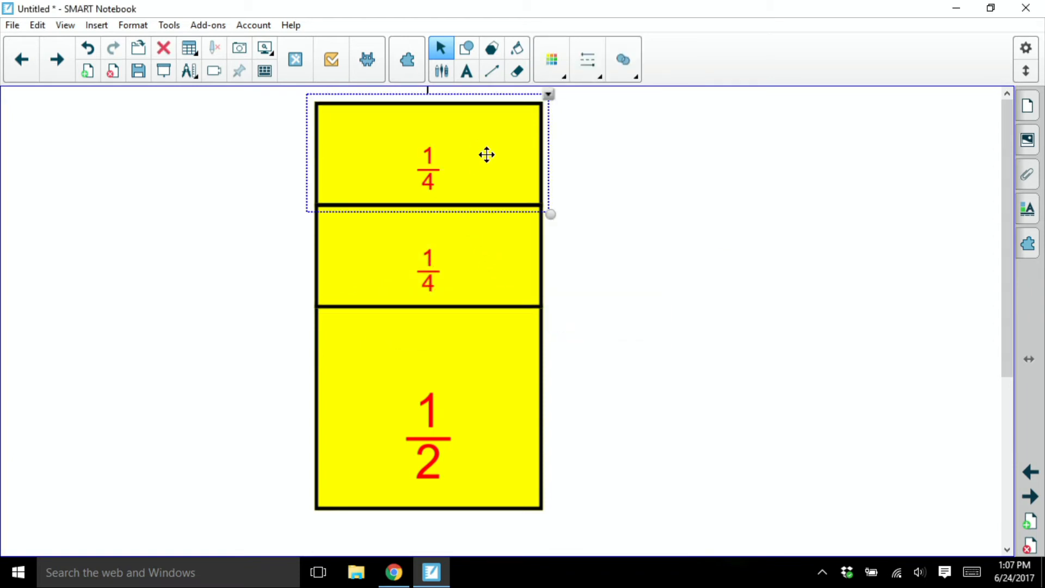
pyautogui.click(548, 95)
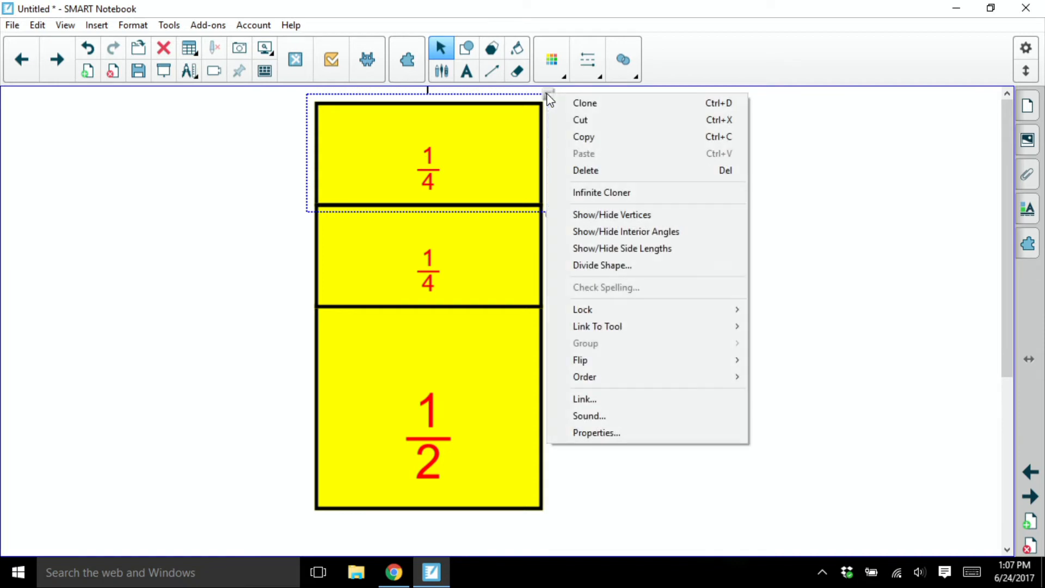
pyautogui.click(597, 267)
pyautogui.click(567, 320)
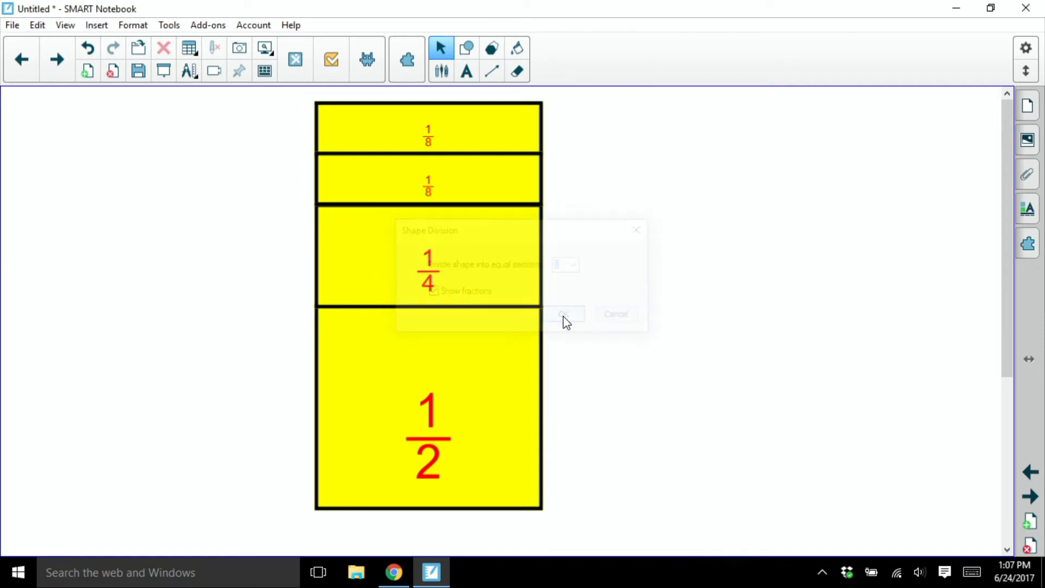
# Move the two 1/8 pieces and the 1/4 piece together to the right side of the 1/2 piece, aligned with it.
pyautogui.moveTo(592, 102); pyautogui.dragTo(257, 296)
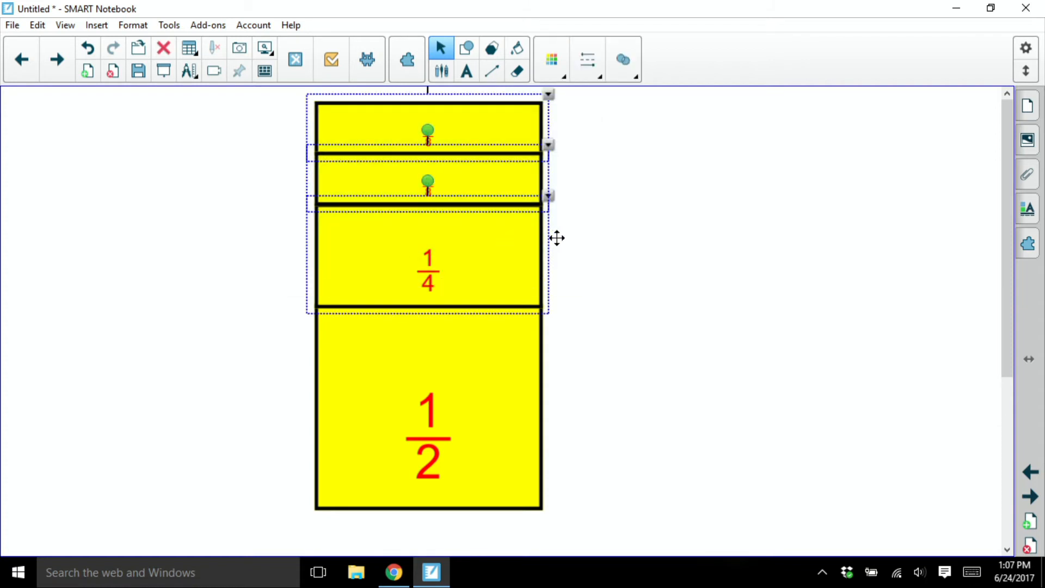
pyautogui.moveTo(459, 231); pyautogui.dragTo(708, 434)
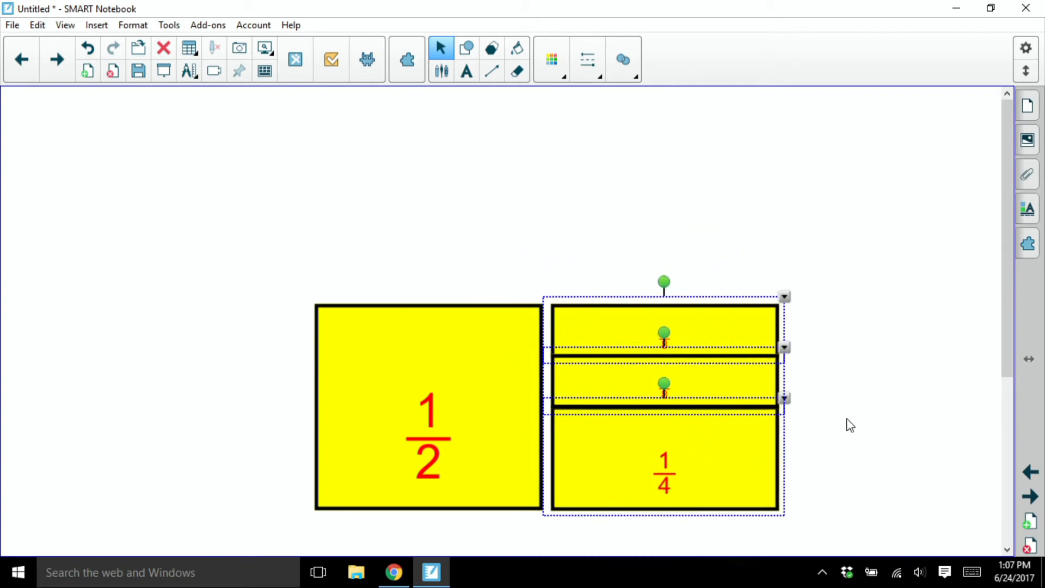
pyautogui.click(851, 425)
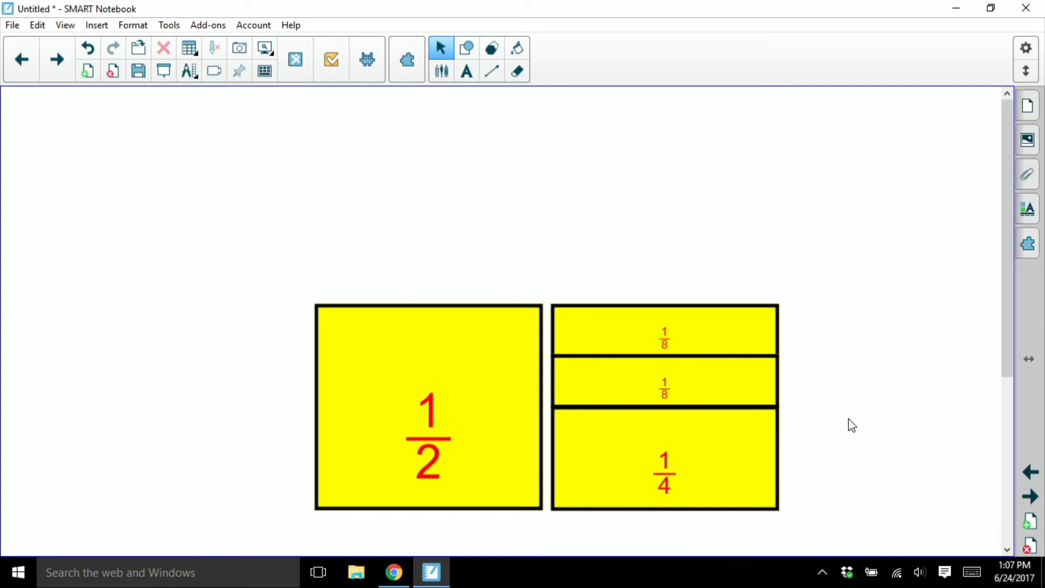
# Add a new page and draw a large yellow-filled square with a black outline in the middle of it.
pyautogui.click(88, 72)
pyautogui.click(469, 52)
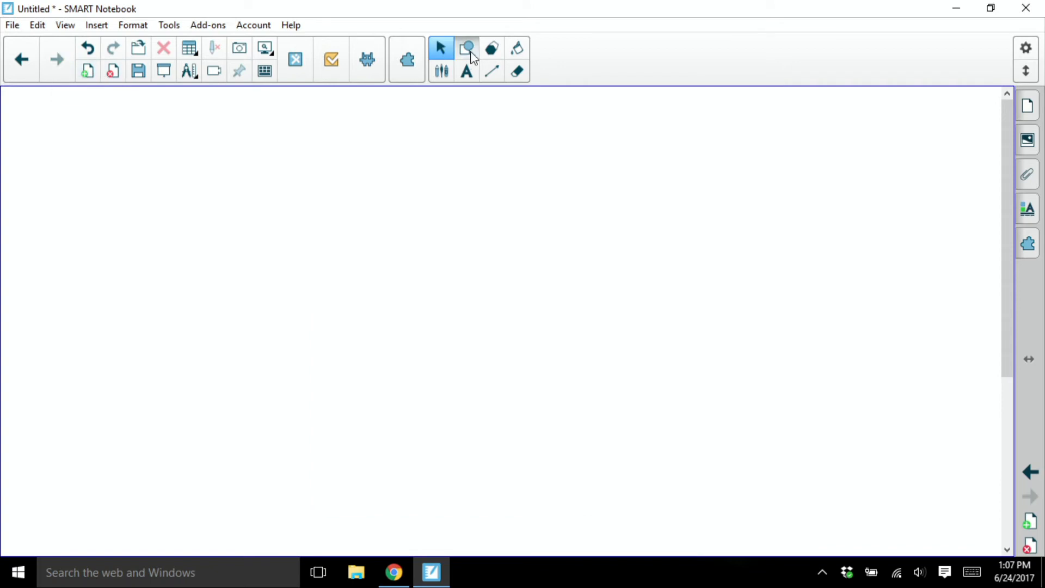
pyautogui.click(575, 75)
pyautogui.click(701, 69)
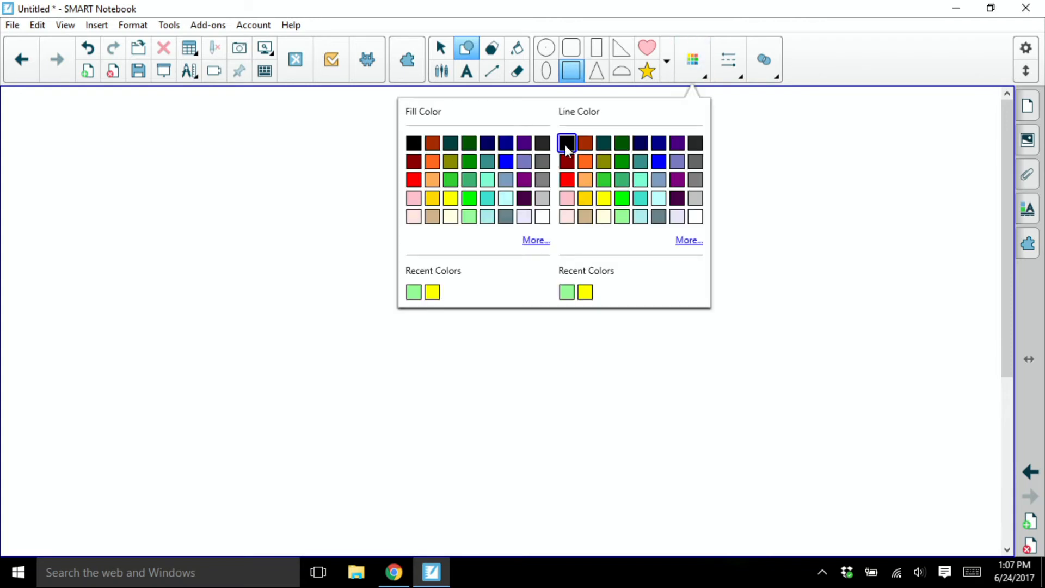
pyautogui.click(451, 198)
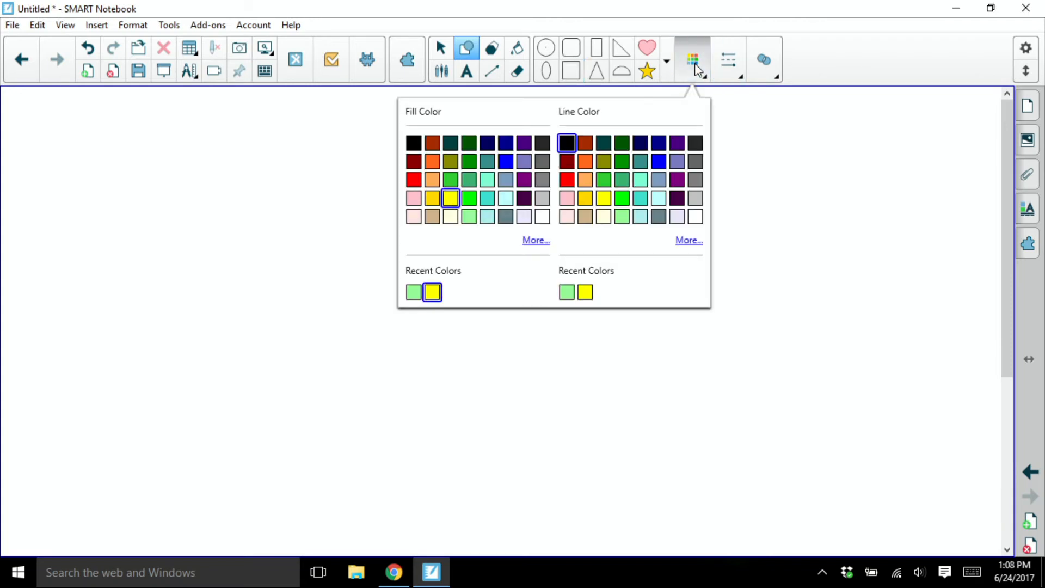
pyautogui.moveTo(329, 152); pyautogui.dragTo(687, 420)
pyautogui.click(441, 48)
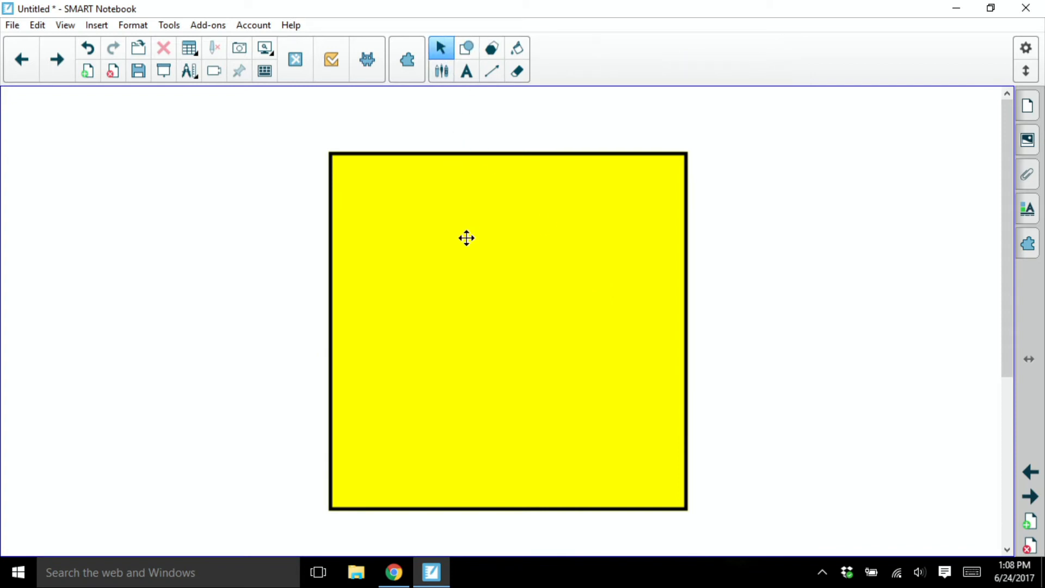
# Divide the yellow square into 6 equal sections without showing fractions.
pyautogui.click(467, 238)
pyautogui.click(694, 145)
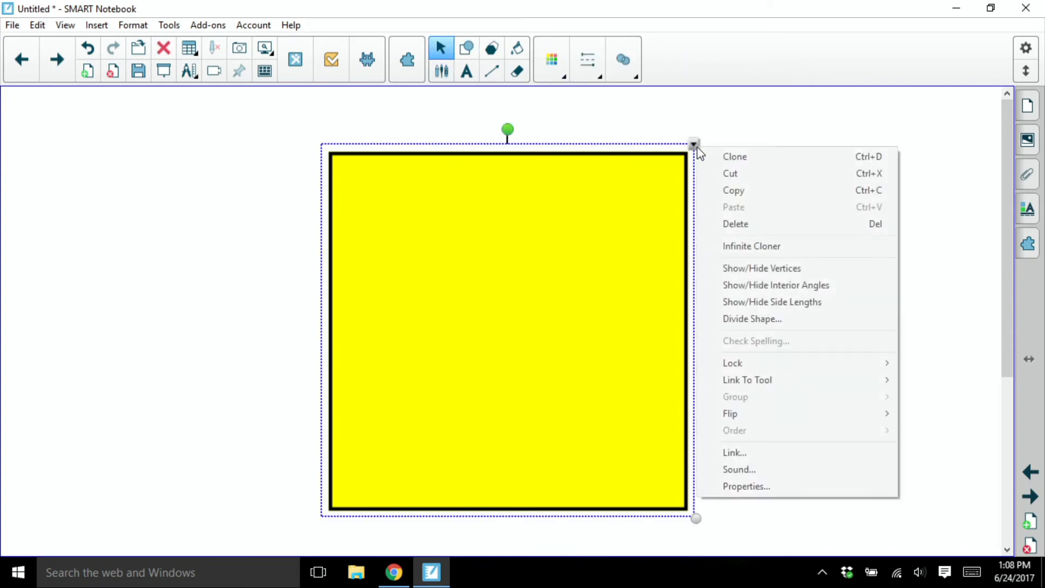
pyautogui.click(744, 318)
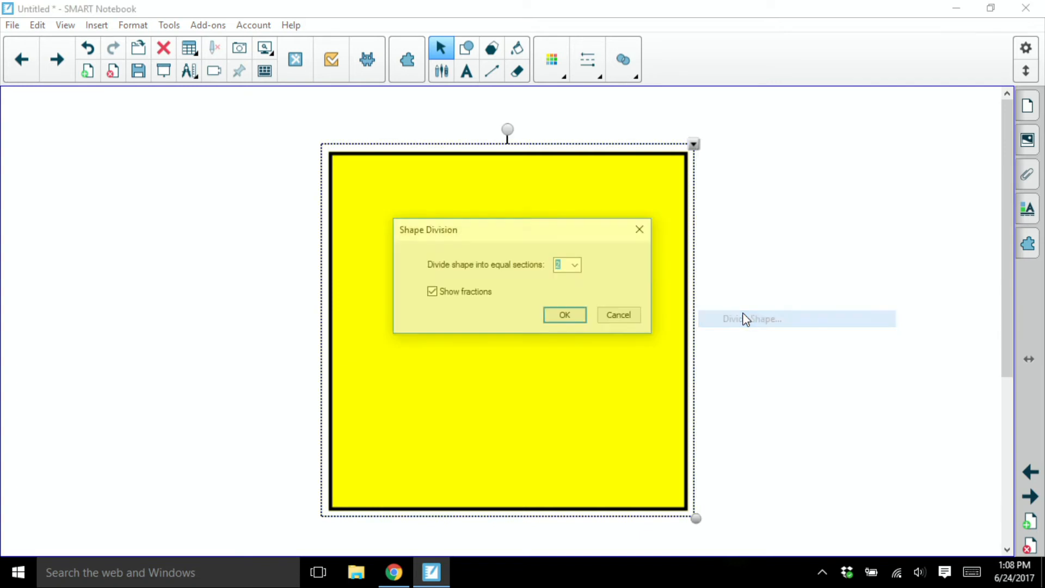
pyautogui.click(578, 266)
pyautogui.click(566, 307)
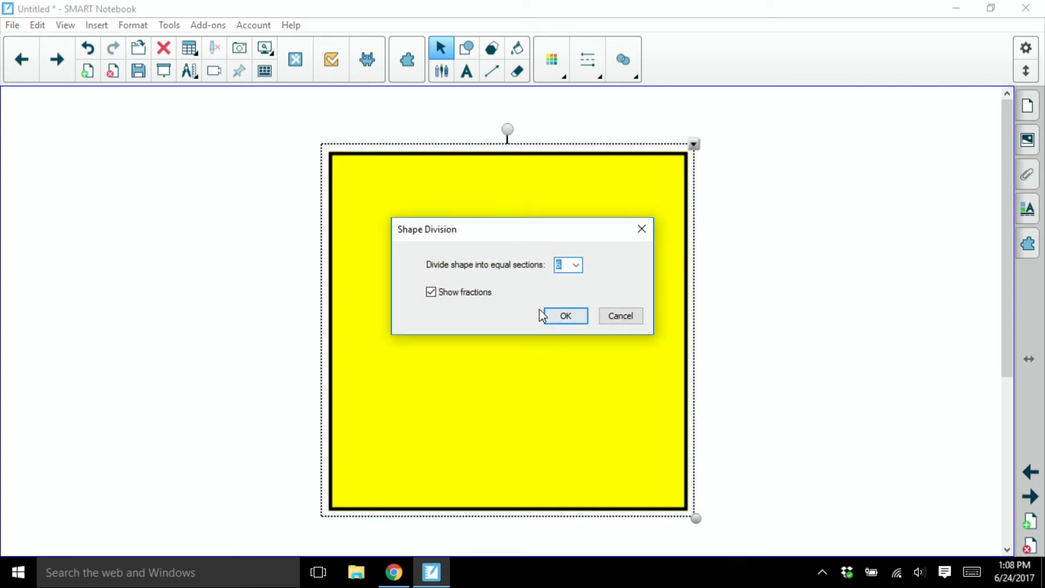
pyautogui.write('6')
pyautogui.click(430, 292)
pyautogui.click(565, 317)
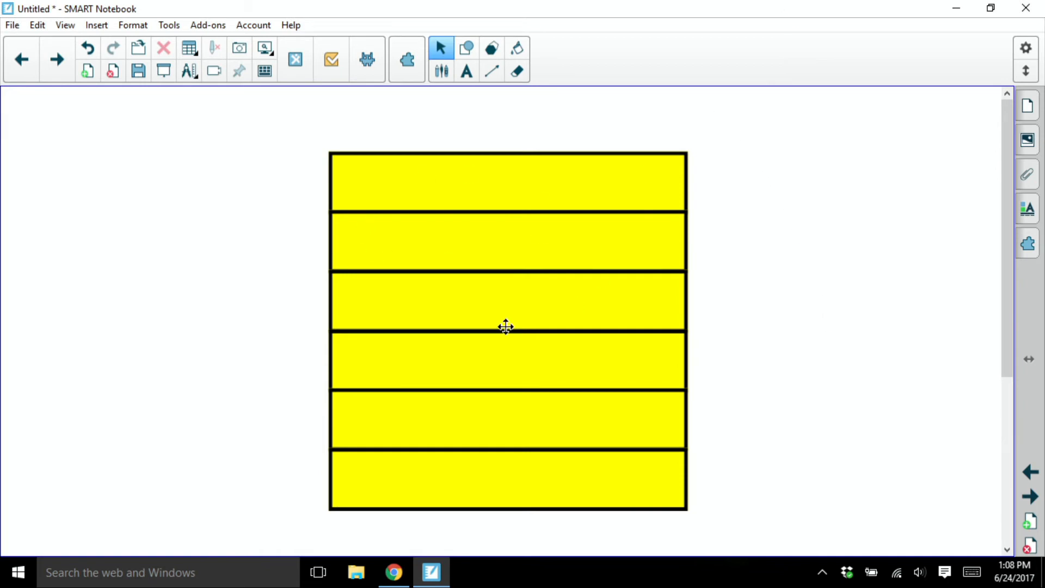
# Group the six sections of the square and ungroup them again.
pyautogui.moveTo(707, 128); pyautogui.dragTo(312, 528)
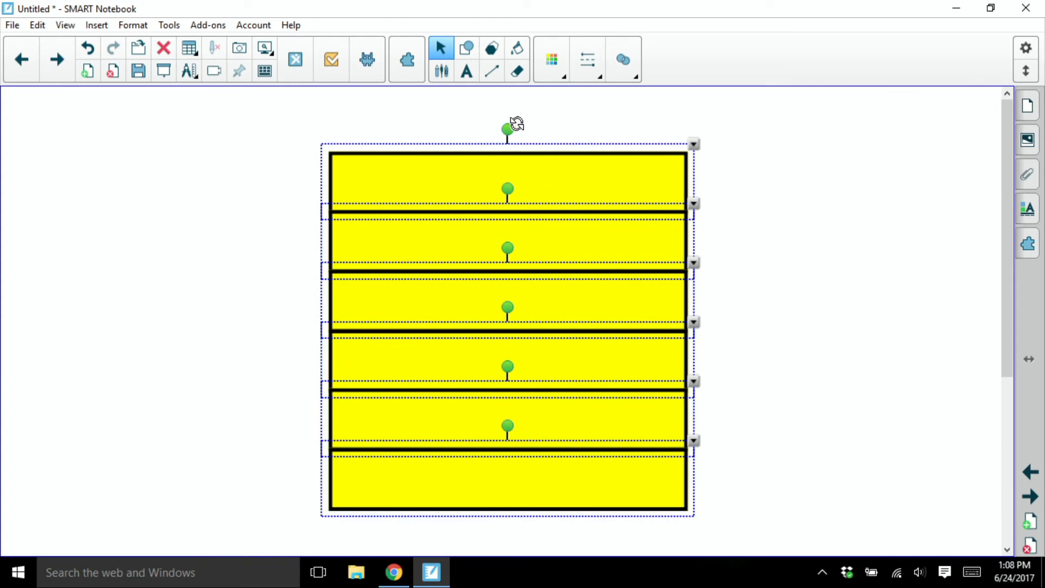
pyautogui.moveTo(508, 129)
pyautogui.mouseDown()
pyautogui.moveTo(554, 150)
pyautogui.moveTo(561, 204)
pyautogui.moveTo(580, 196)
pyautogui.moveTo(551, 135)
pyautogui.moveTo(507, 129)
pyautogui.mouseUp()
pyautogui.hotkey('ctrl', 'g')
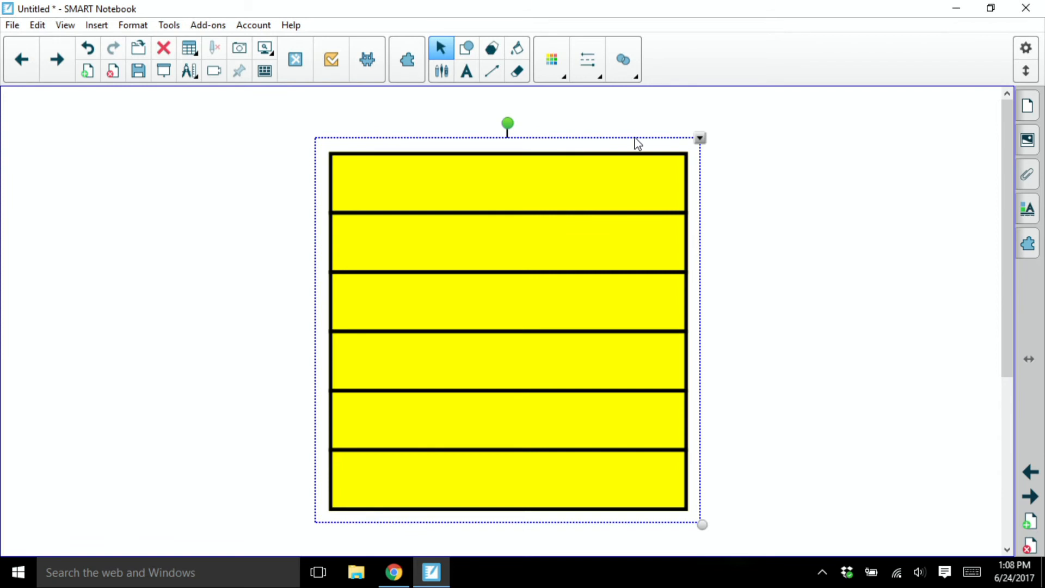
pyautogui.click(700, 138)
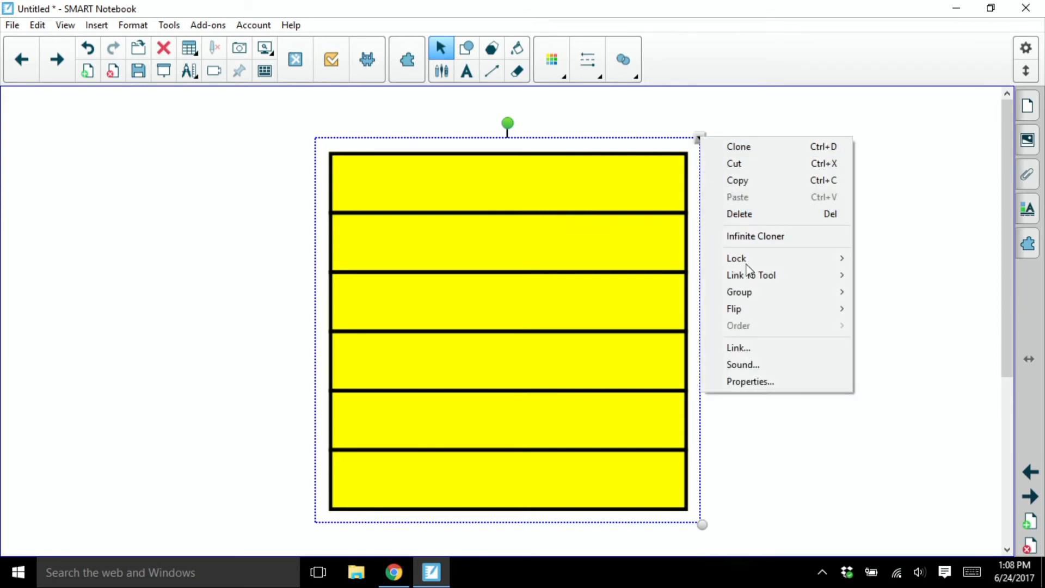
pyautogui.moveTo(751, 292)
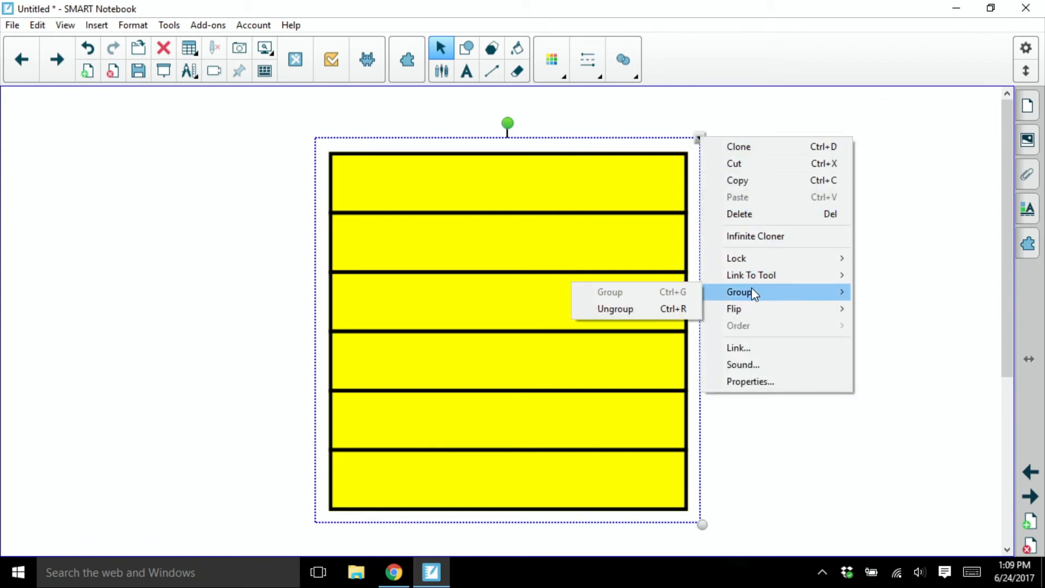
pyautogui.click(653, 310)
# Select all six sections of the square and group them into one object.
pyautogui.moveTo(778, 115); pyautogui.dragTo(225, 573)
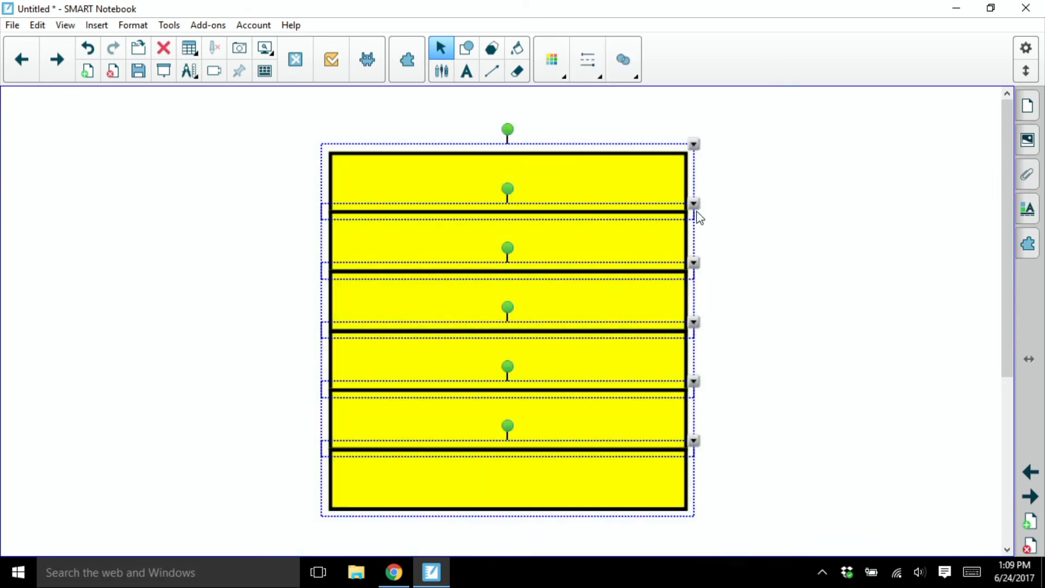
pyautogui.click(693, 146)
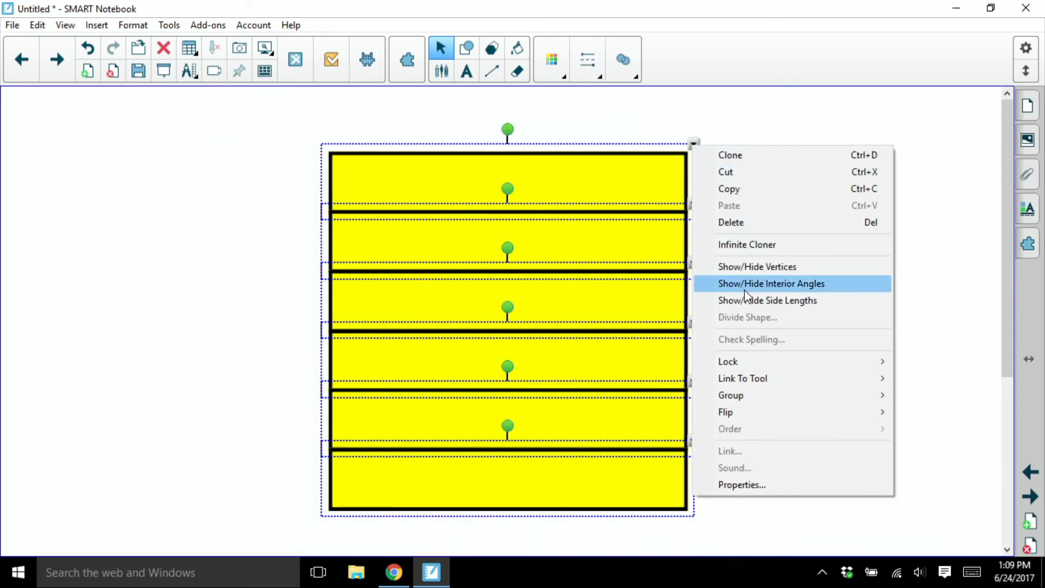
pyautogui.moveTo(735, 397)
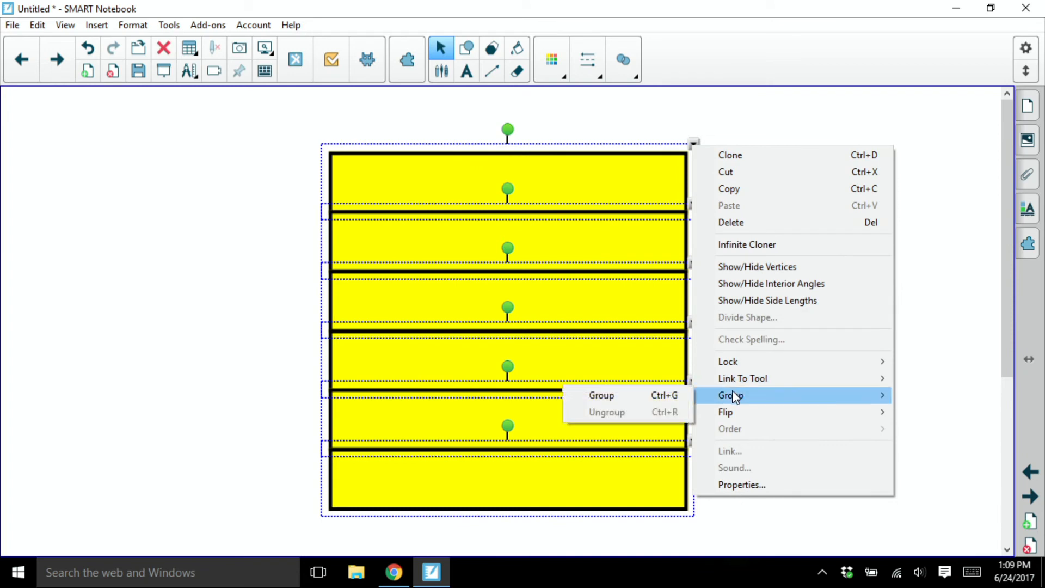
pyautogui.click(655, 396)
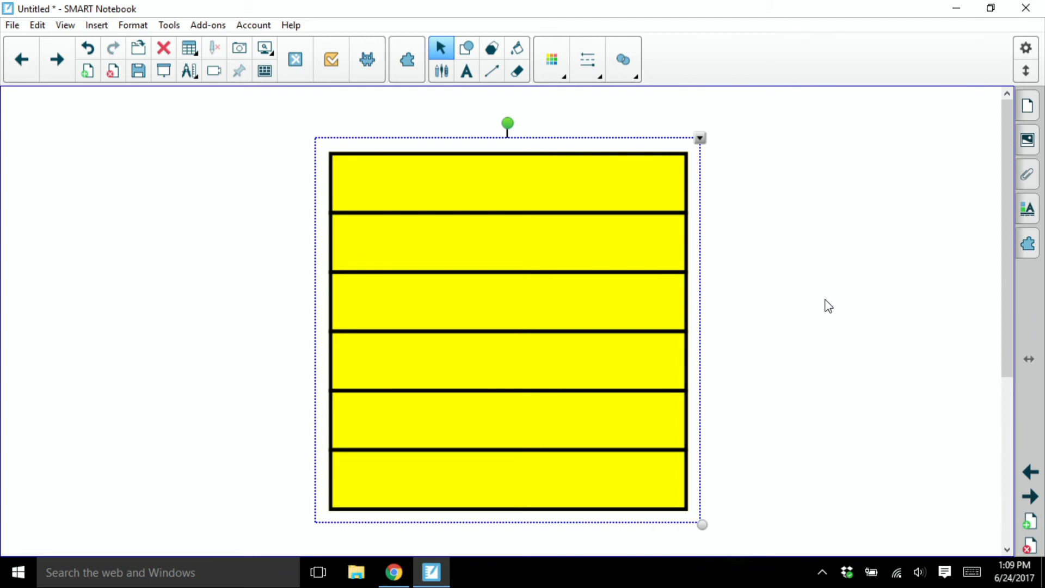
# Rotate the grouped square a quarter turn clockwise so its sections stand vertically, and move it to the left side of the page.
pyautogui.moveTo(507, 123); pyautogui.dragTo(670, 329)
pyautogui.moveTo(506, 313); pyautogui.dragTo(221, 302)
pyautogui.click(590, 235)
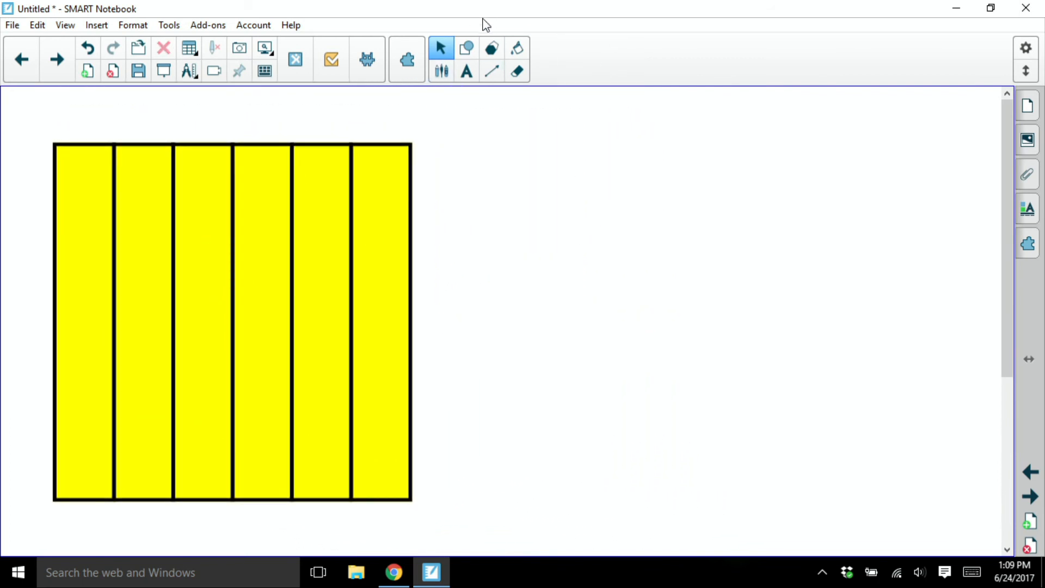
# Draw a second yellow-filled square with a black outline, about the same size, to the right of the first one.
pyautogui.click(467, 49)
pyautogui.click(571, 68)
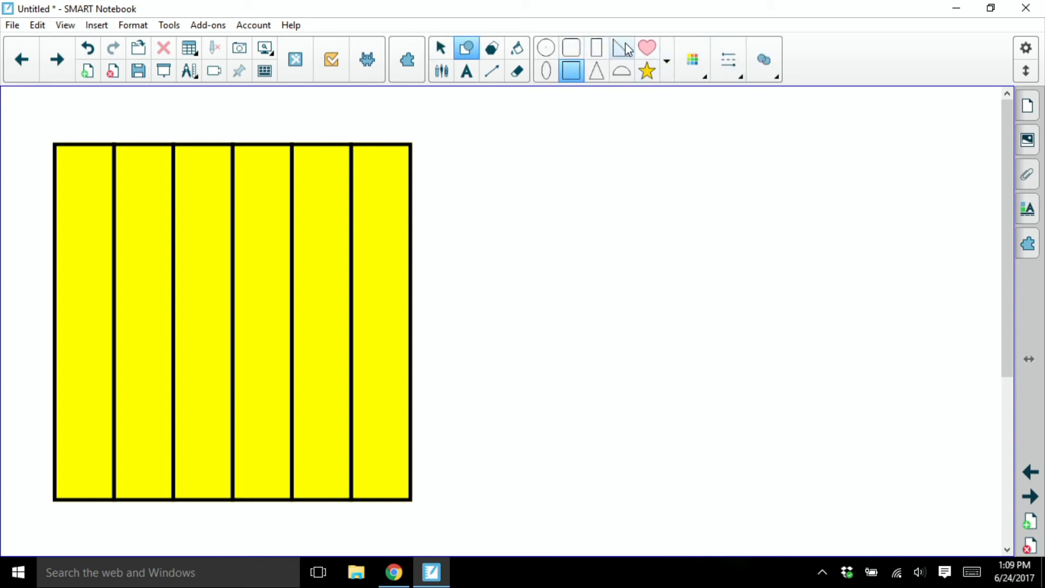
pyautogui.click(693, 63)
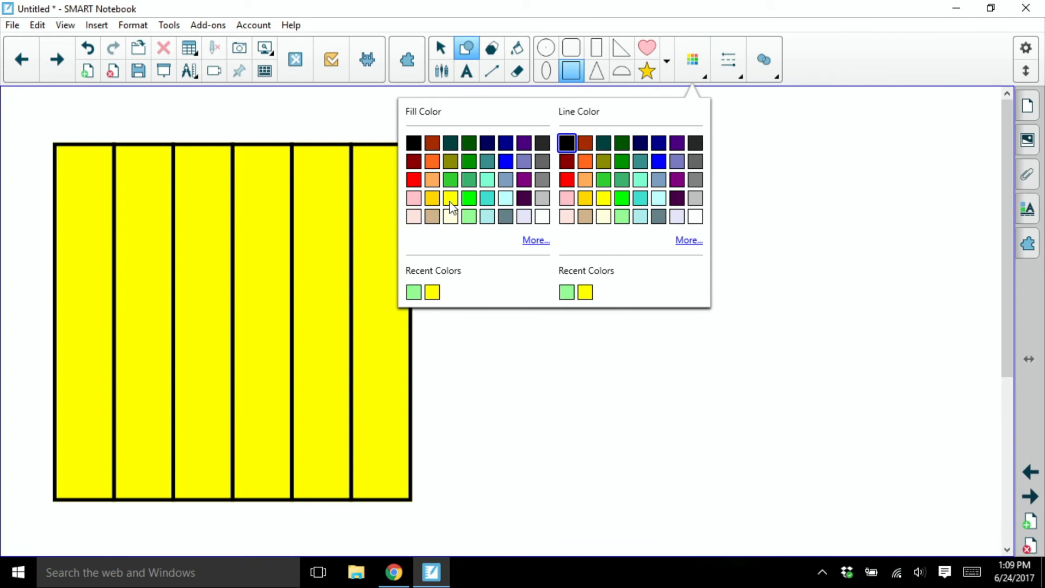
pyautogui.click(451, 199)
pyautogui.click(693, 60)
pyautogui.moveTo(532, 147)
pyautogui.mouseDown()
pyautogui.moveTo(858, 420)
pyautogui.moveTo(905, 436)
pyautogui.moveTo(886, 433)
pyautogui.mouseUp()
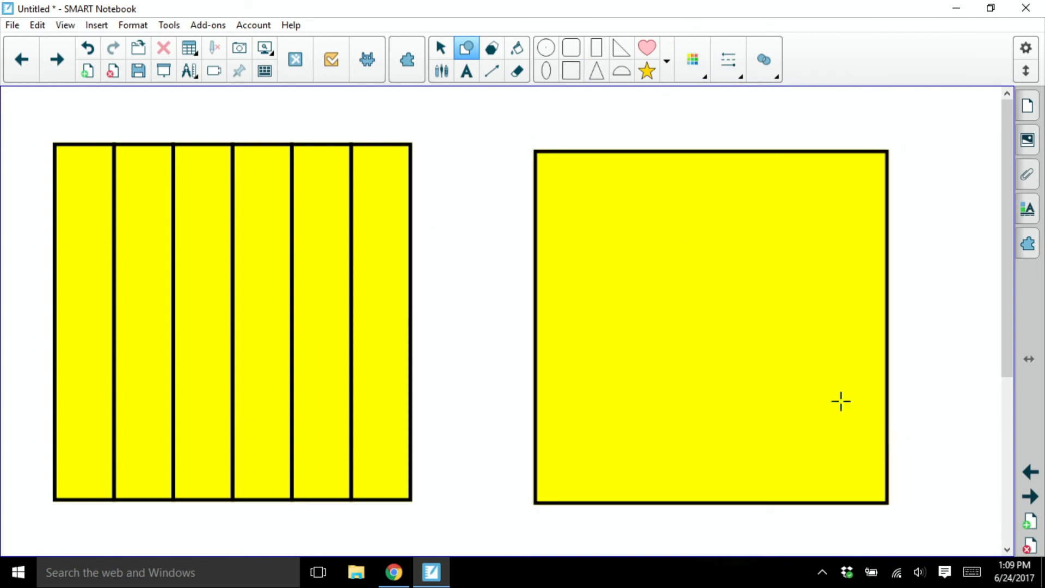
pyautogui.click(441, 48)
# Divide the right-hand square into 5 equal sections with fractions shown.
pyautogui.click(685, 188)
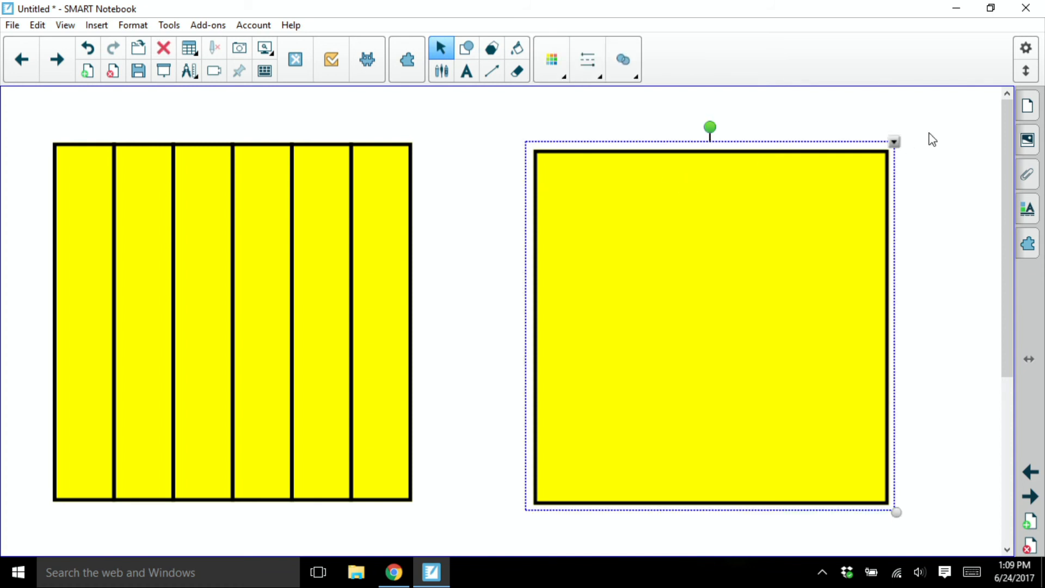
pyautogui.click(895, 141)
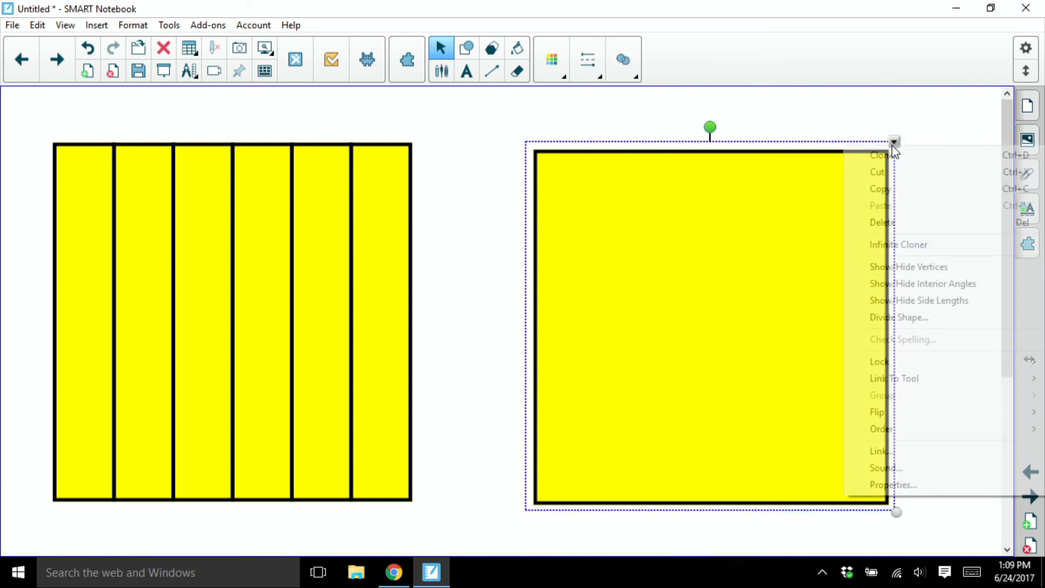
pyautogui.click(894, 315)
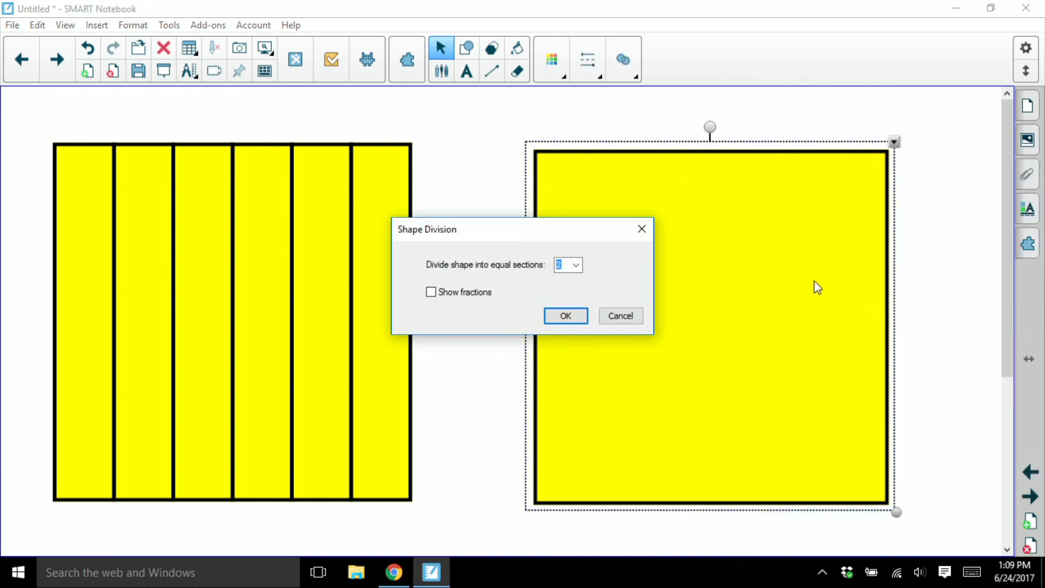
pyautogui.click(574, 266)
pyautogui.click(560, 309)
pyautogui.click(430, 294)
pyautogui.click(563, 318)
# Group the five 1/5 sections and rotate the group a quarter turn counterclockwise so the sections stand vertically.
pyautogui.moveTo(949, 137); pyautogui.dragTo(510, 545)
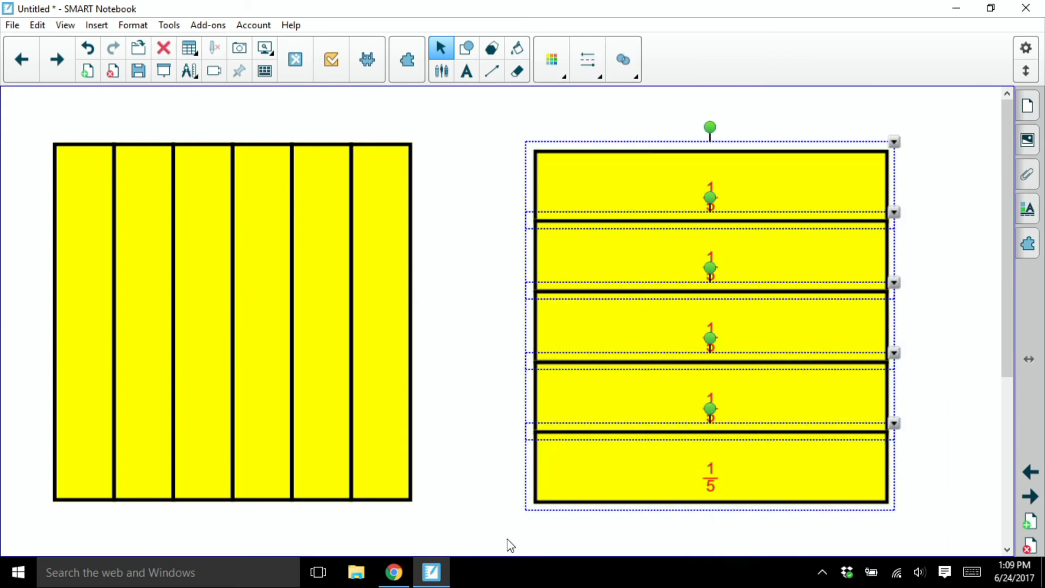
pyautogui.click(894, 143)
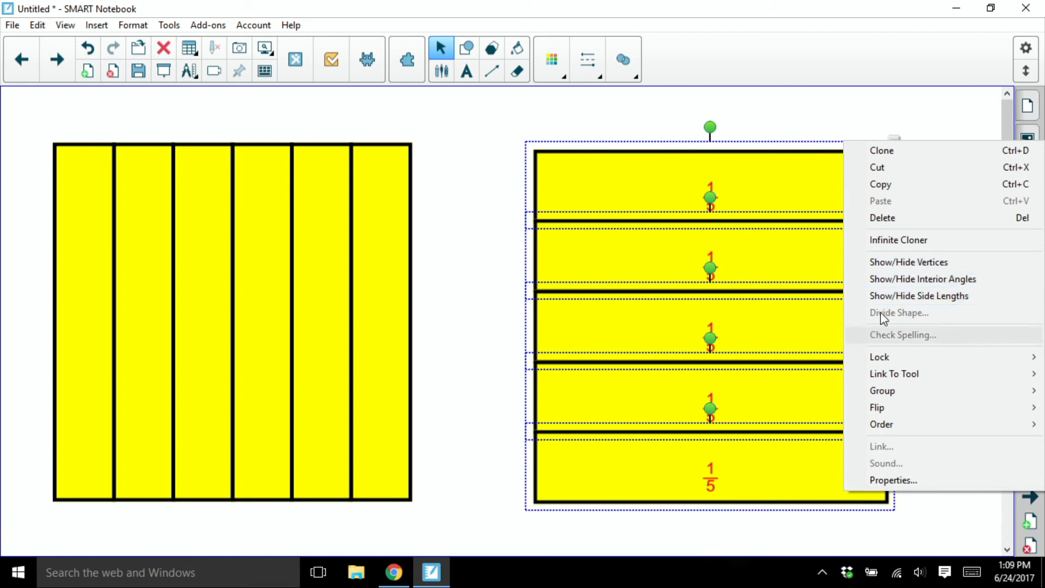
pyautogui.moveTo(885, 393)
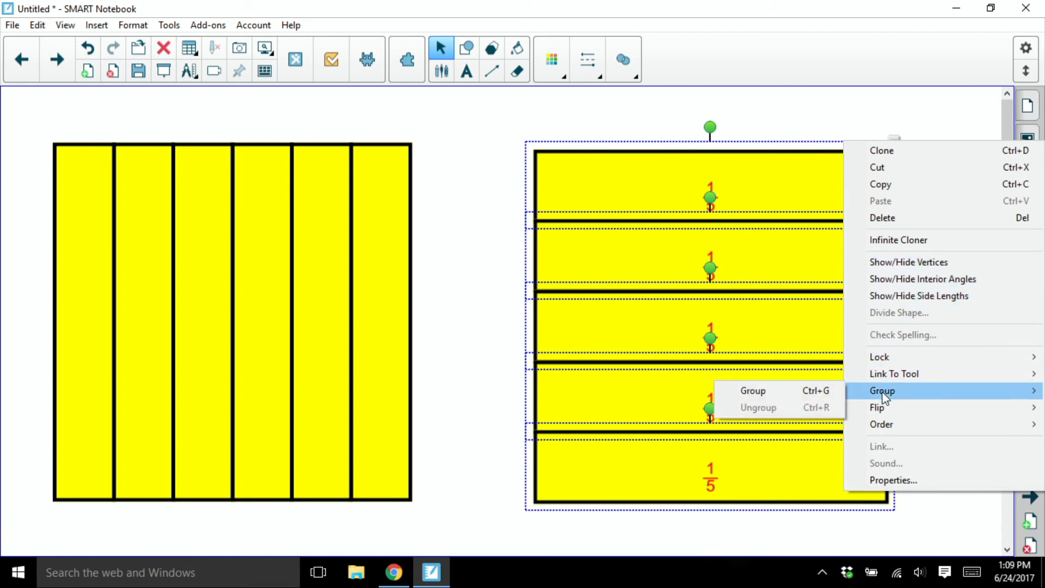
pyautogui.click(810, 390)
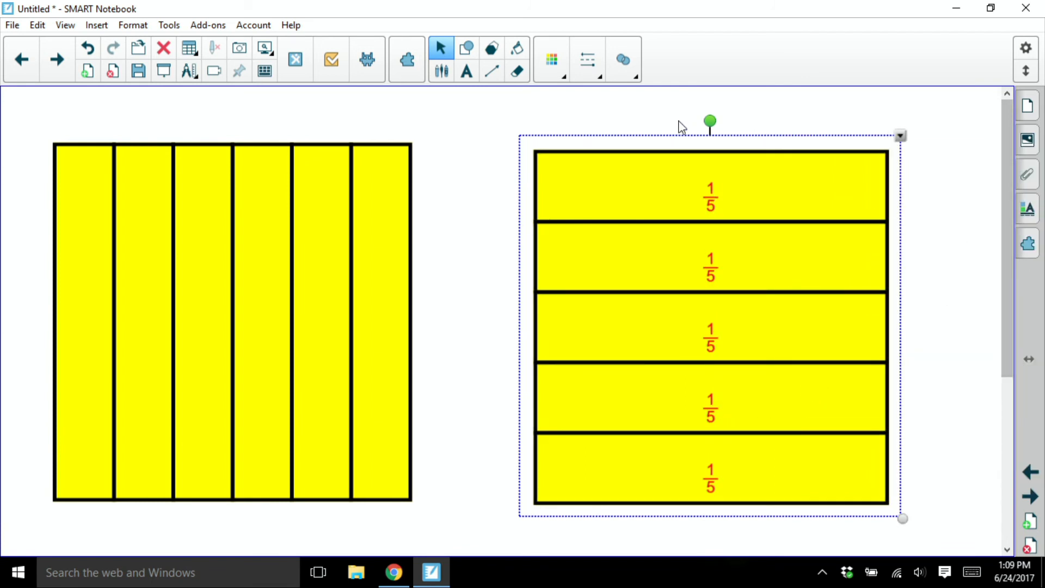
pyautogui.moveTo(718, 119); pyautogui.dragTo(504, 321)
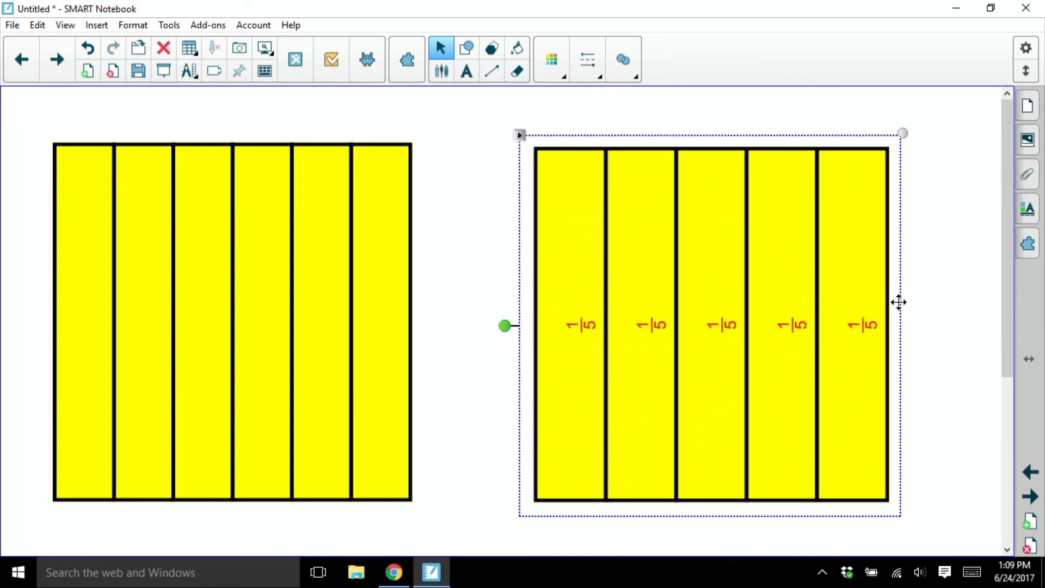
pyautogui.click(938, 303)
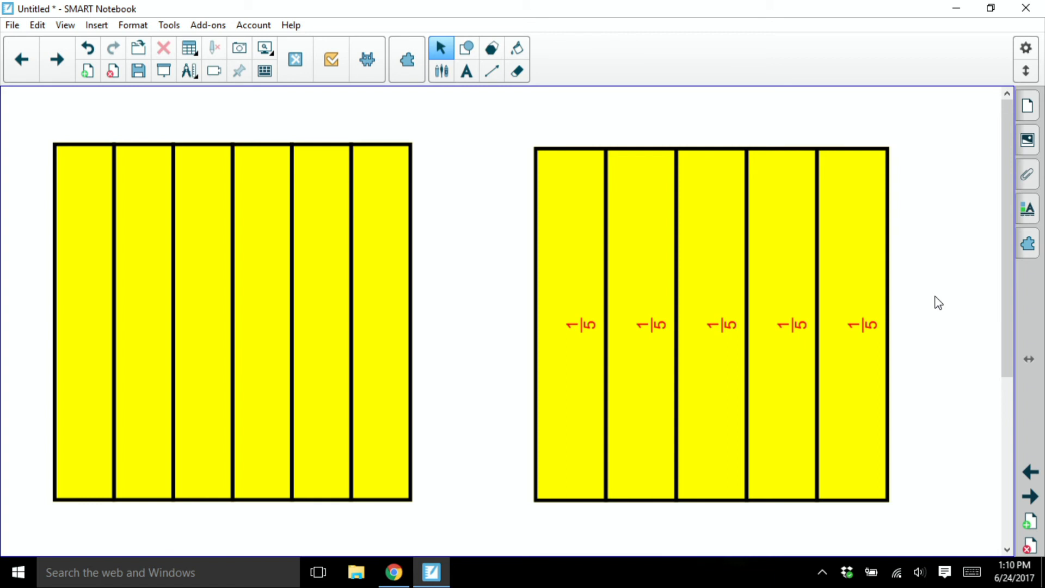
# Ungroup the rotated right-hand square into its separate 1/5 sections.
pyautogui.click(770, 207)
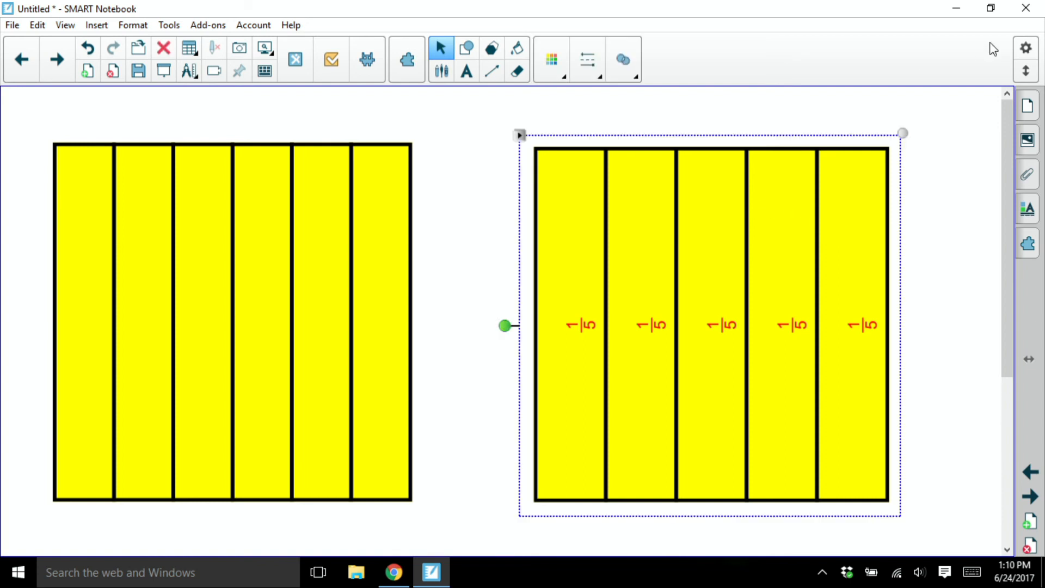
pyautogui.click(518, 136)
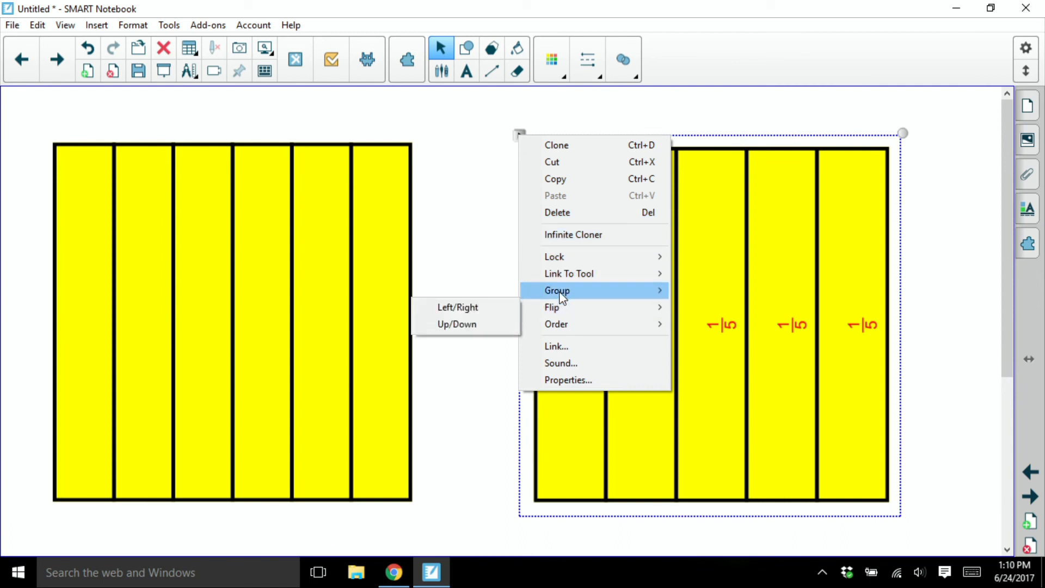
pyautogui.moveTo(558, 293)
pyautogui.click(488, 306)
pyautogui.click(462, 276)
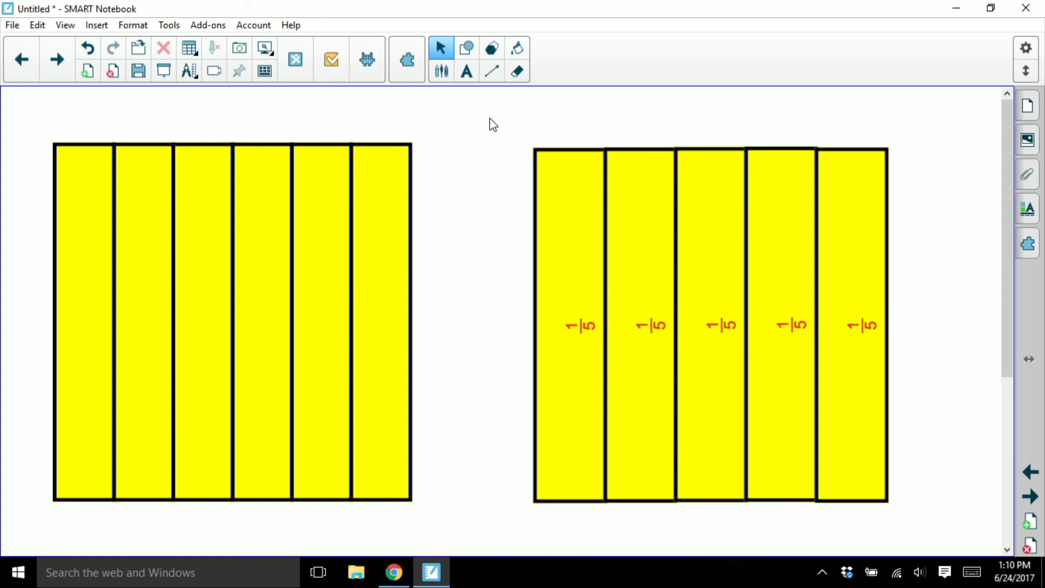
# Handwrite the fraction 1/6 with the red pen in each of the first two sections of the left-hand square.
pyautogui.click(442, 70)
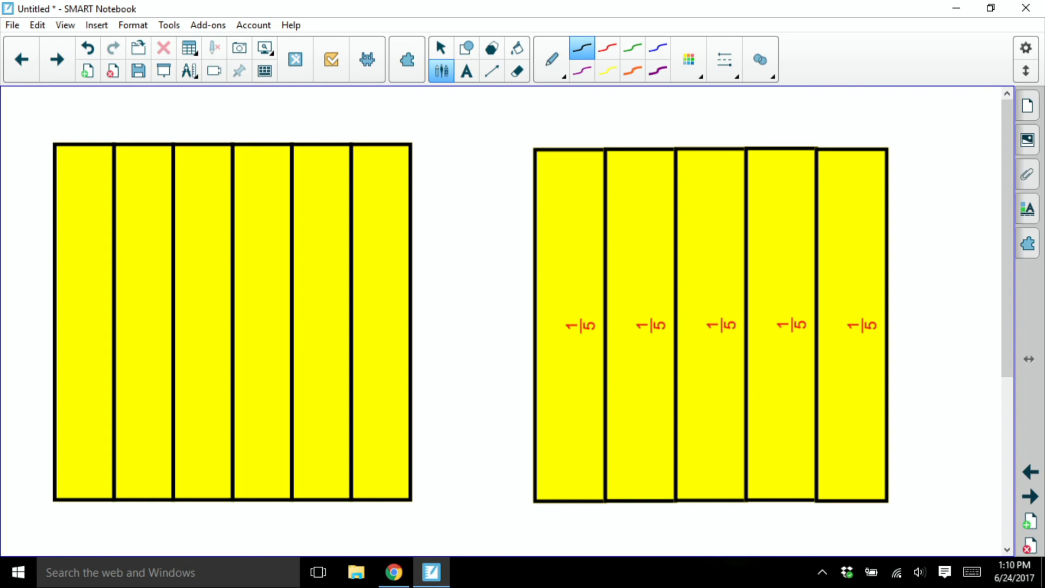
pyautogui.click(608, 48)
pyautogui.moveTo(101, 256); pyautogui.dragTo(98, 286)
pyautogui.moveTo(62, 321)
pyautogui.mouseDown()
pyautogui.moveTo(118, 313)
pyautogui.moveTo(87, 367)
pyautogui.moveTo(81, 360)
pyautogui.mouseUp()
pyautogui.moveTo(158, 250); pyautogui.dragTo(157, 279)
pyautogui.moveTo(136, 305)
pyautogui.mouseDown()
pyautogui.moveTo(160, 301)
pyautogui.moveTo(144, 336)
pyautogui.mouseUp()
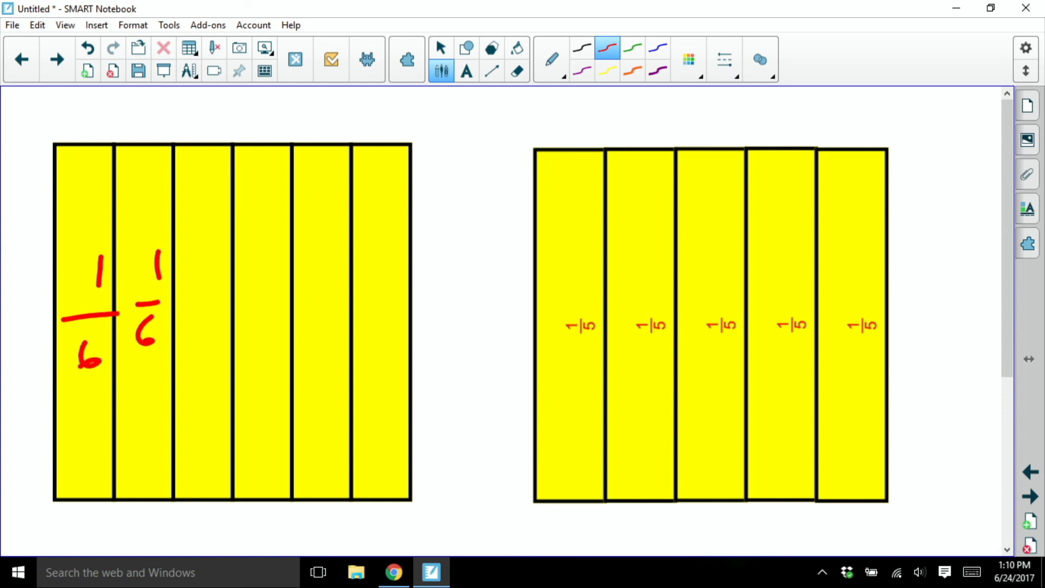